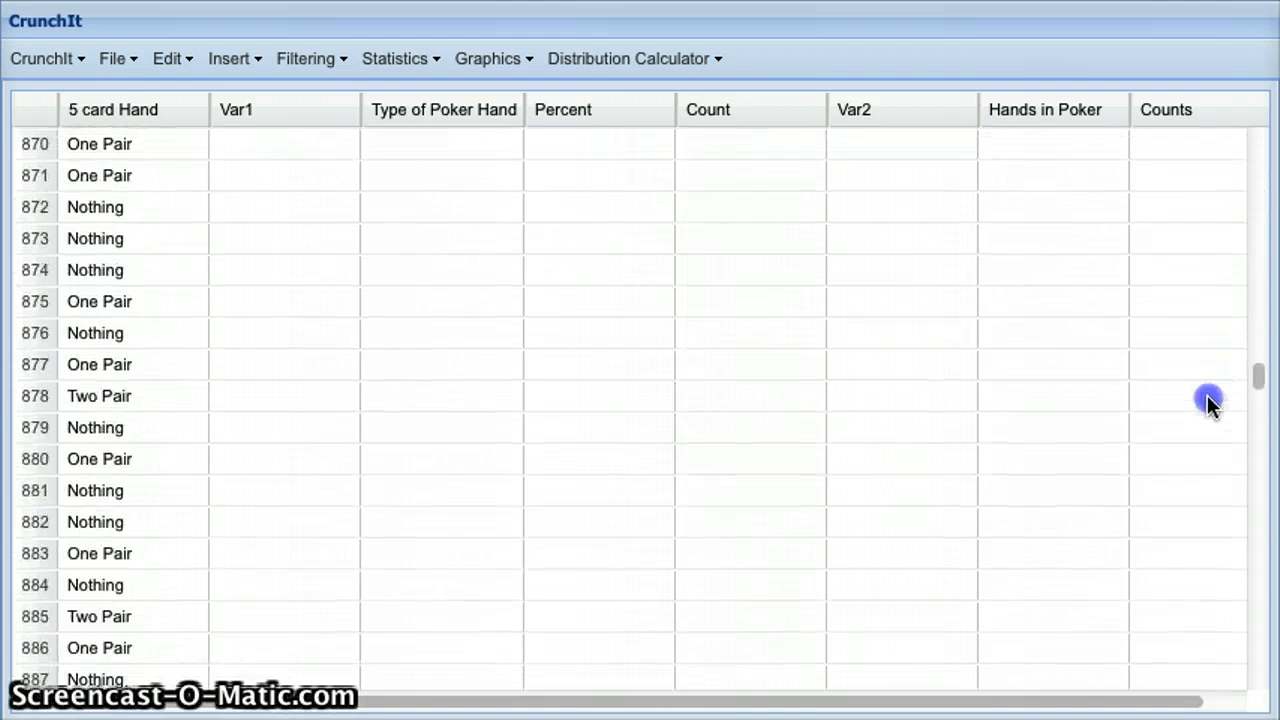
Step: Create a frequency bar chart of the 5 card Hand column titled 5 Card Poker Hands with a 0% cutoff, and widen its results window
drag(1165, 700, 1222, 138)
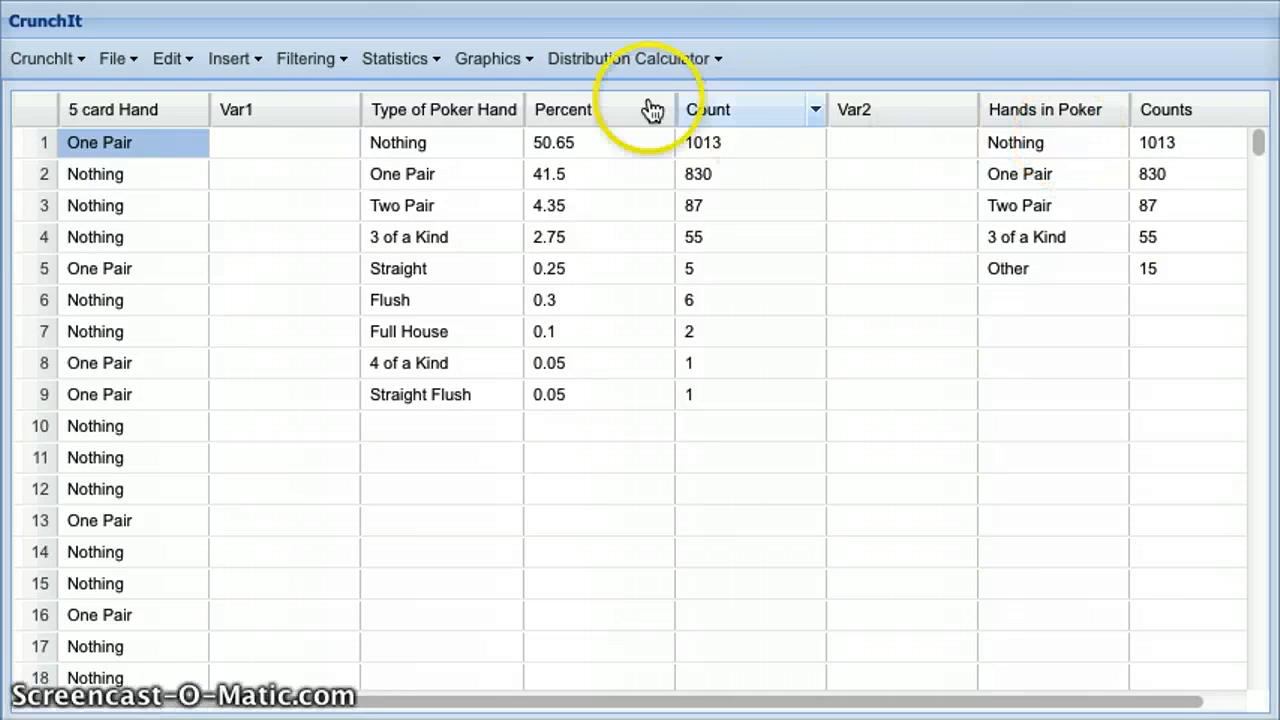
click(488, 62)
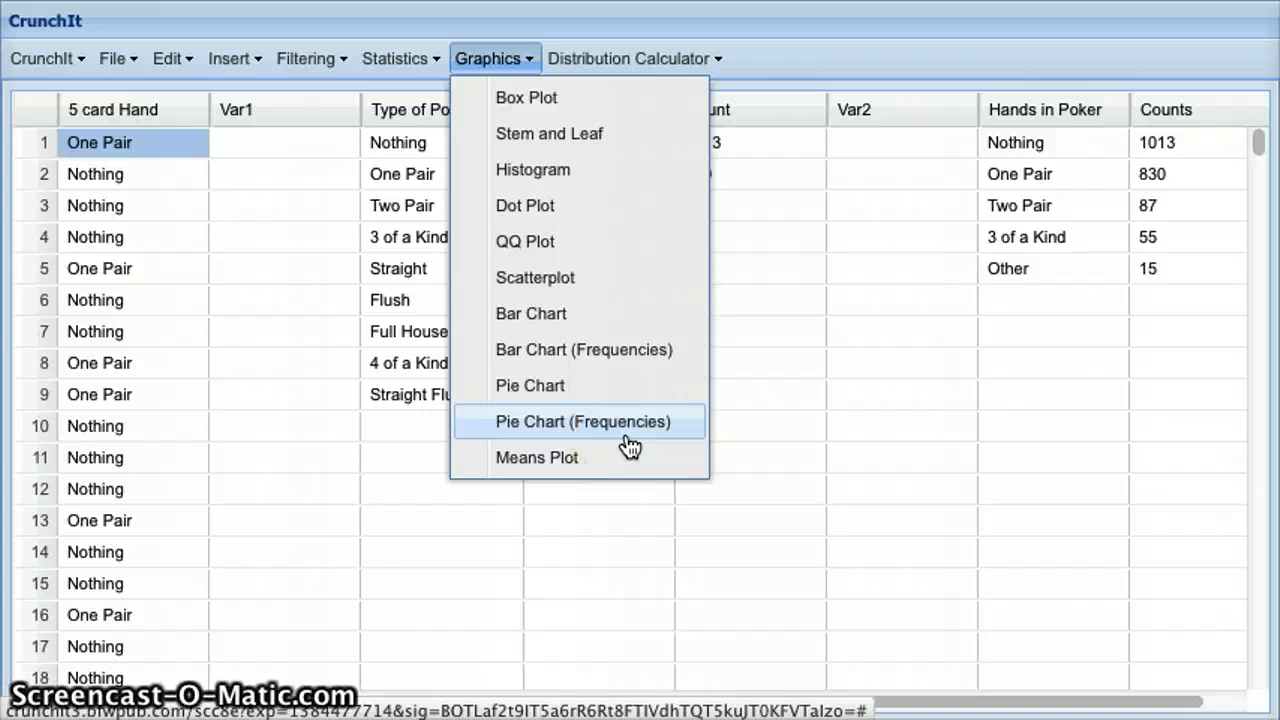
click(630, 362)
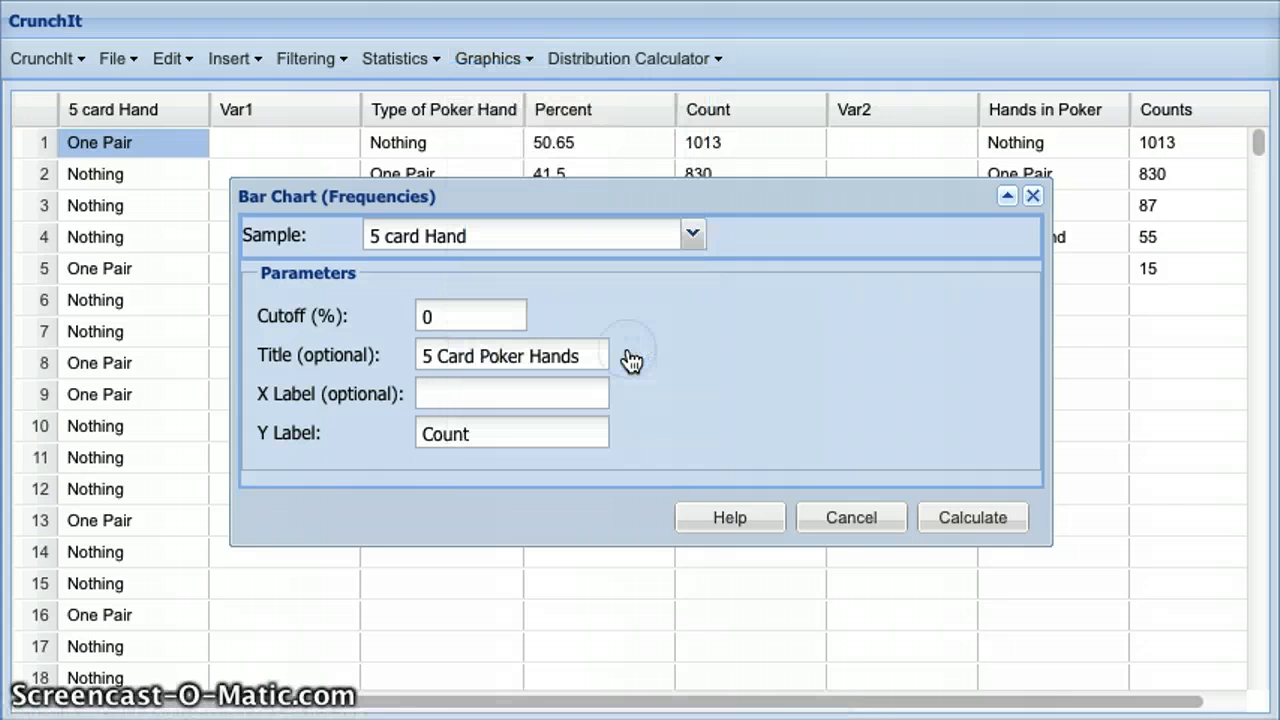
click(692, 236)
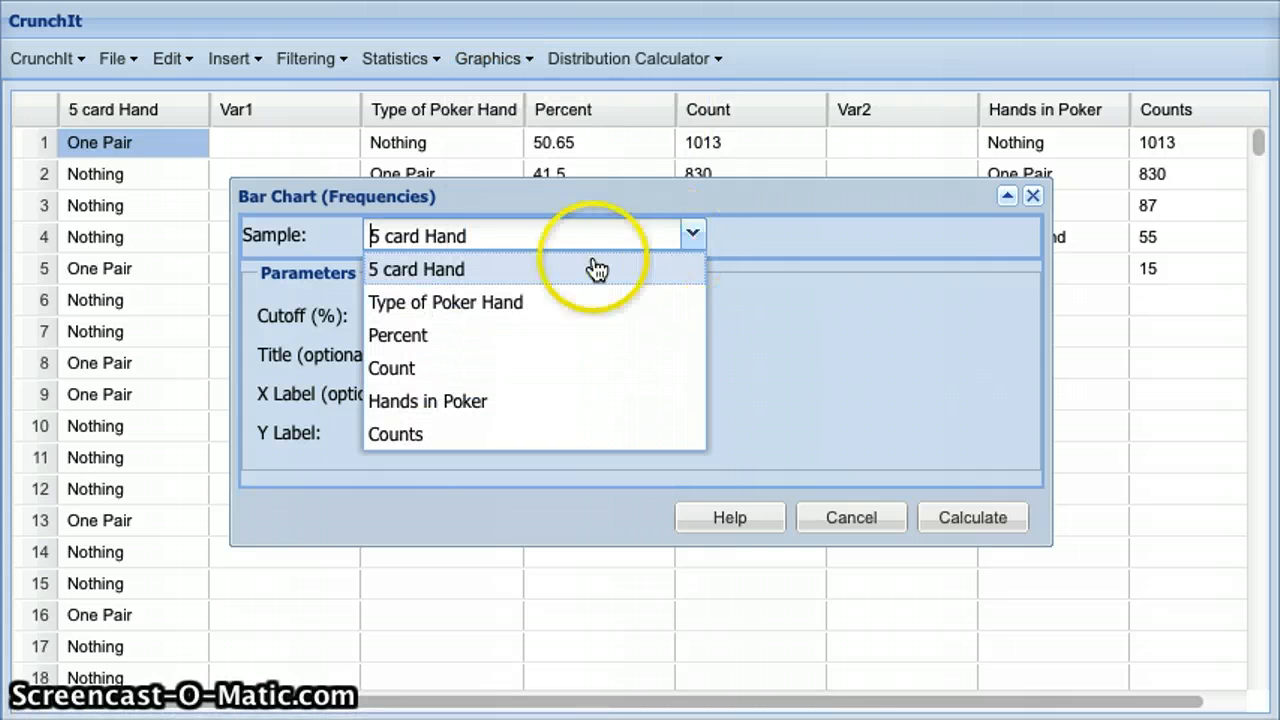
click(467, 279)
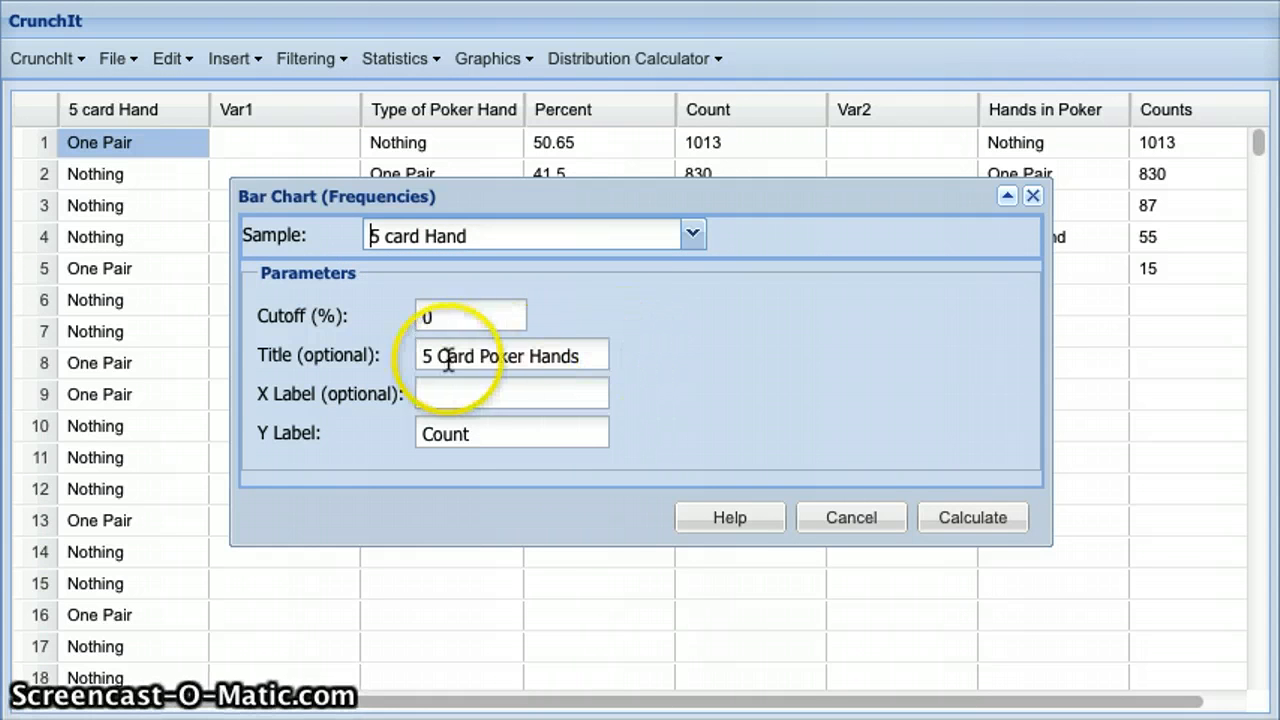
click(955, 535)
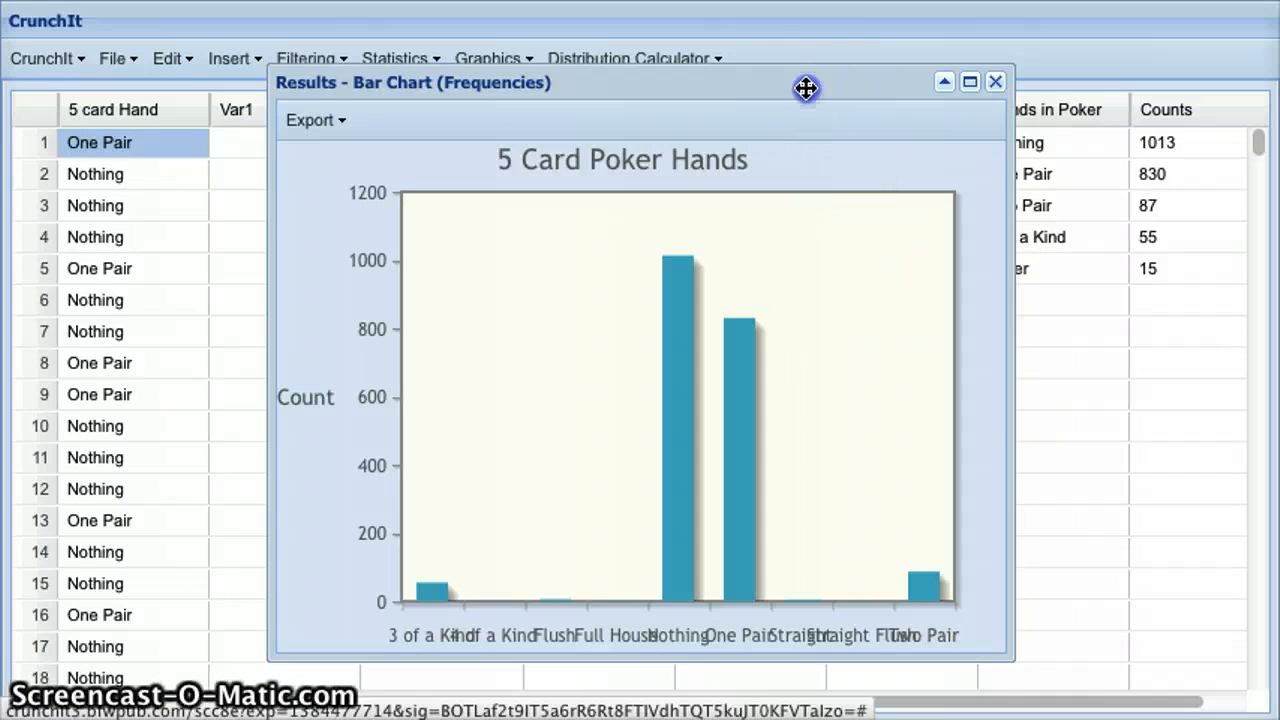
drag(808, 86, 634, 109)
drag(817, 380, 1128, 371)
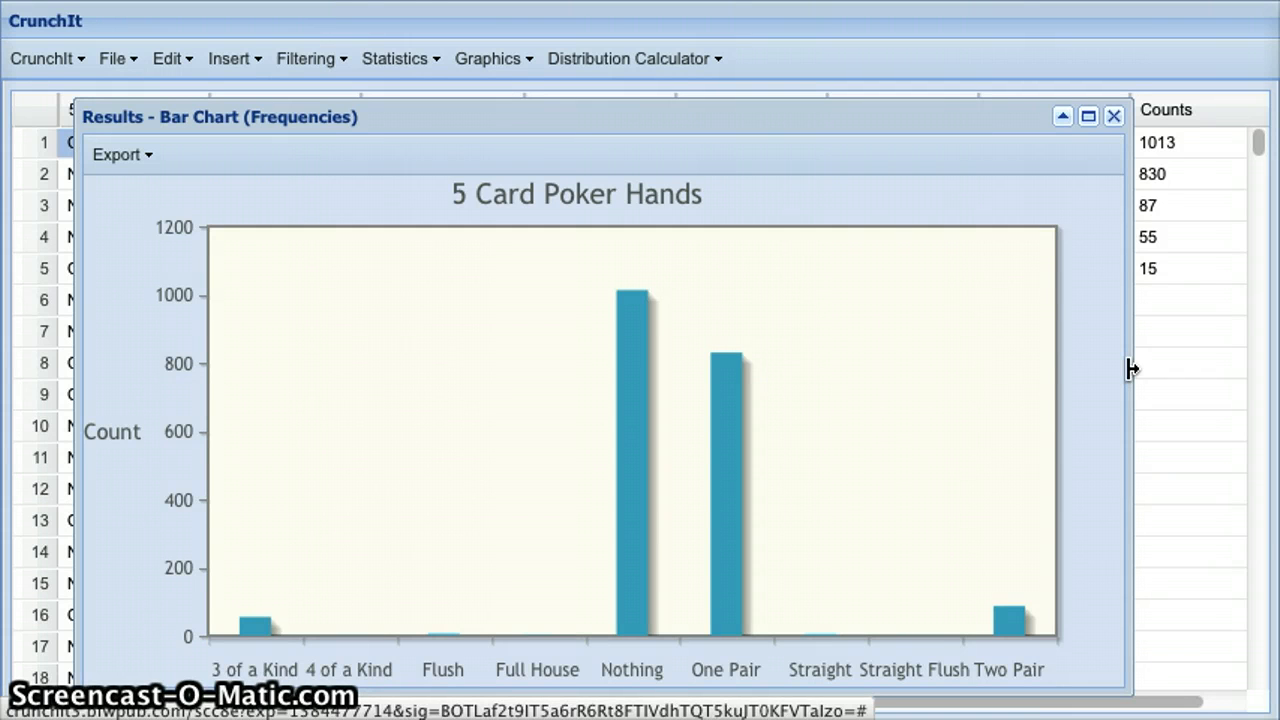
Step: Generate a frequency table of the 5 card Hand column with a 0% cutoff and move it aside from the bar chart
click(405, 60)
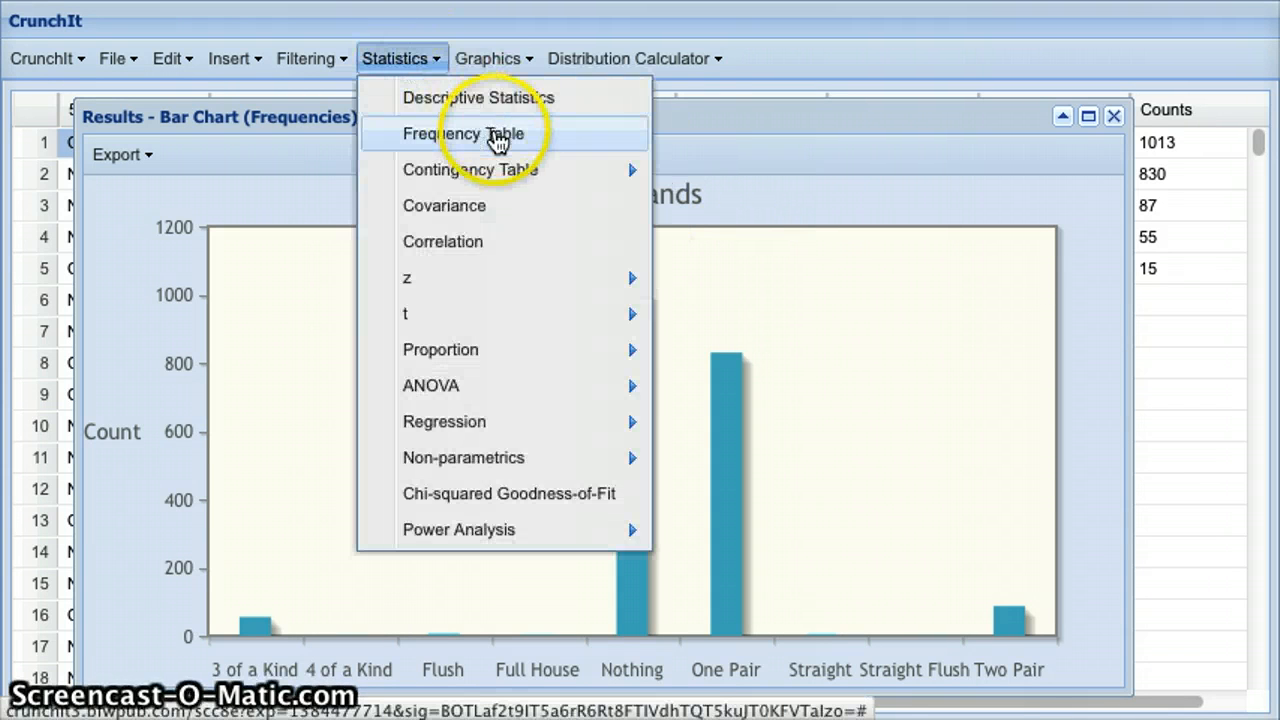
click(497, 142)
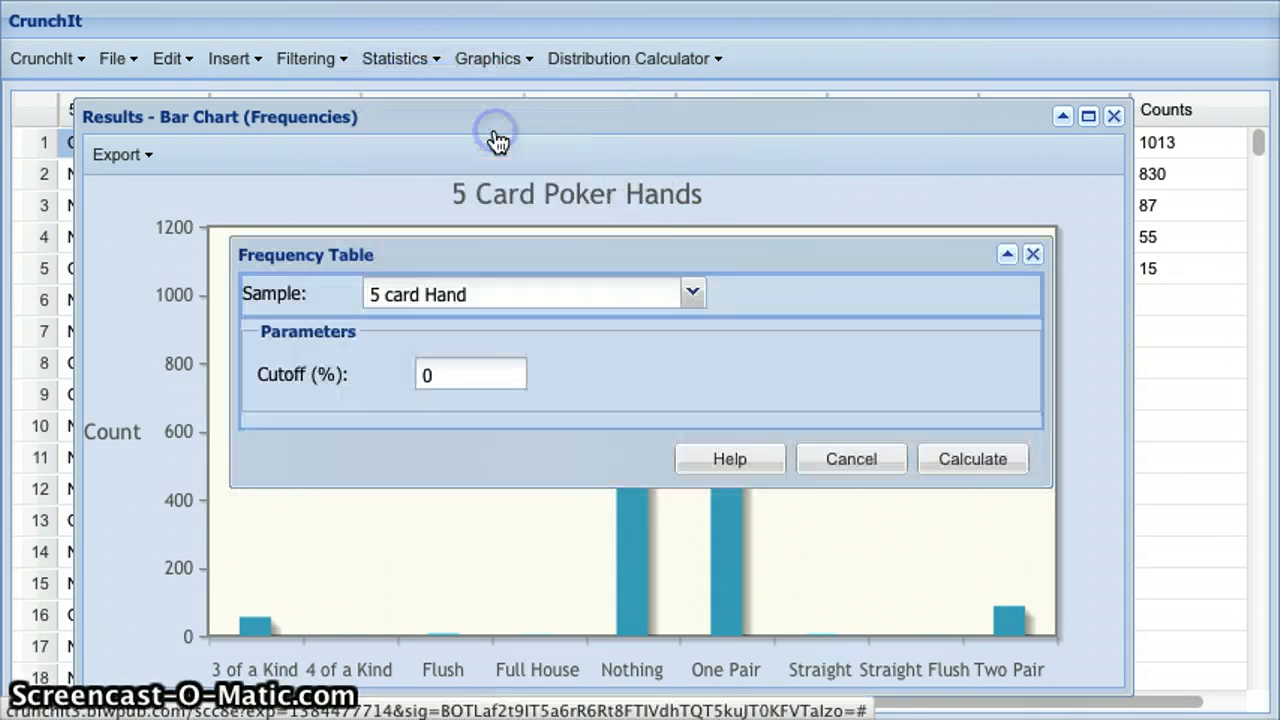
click(692, 298)
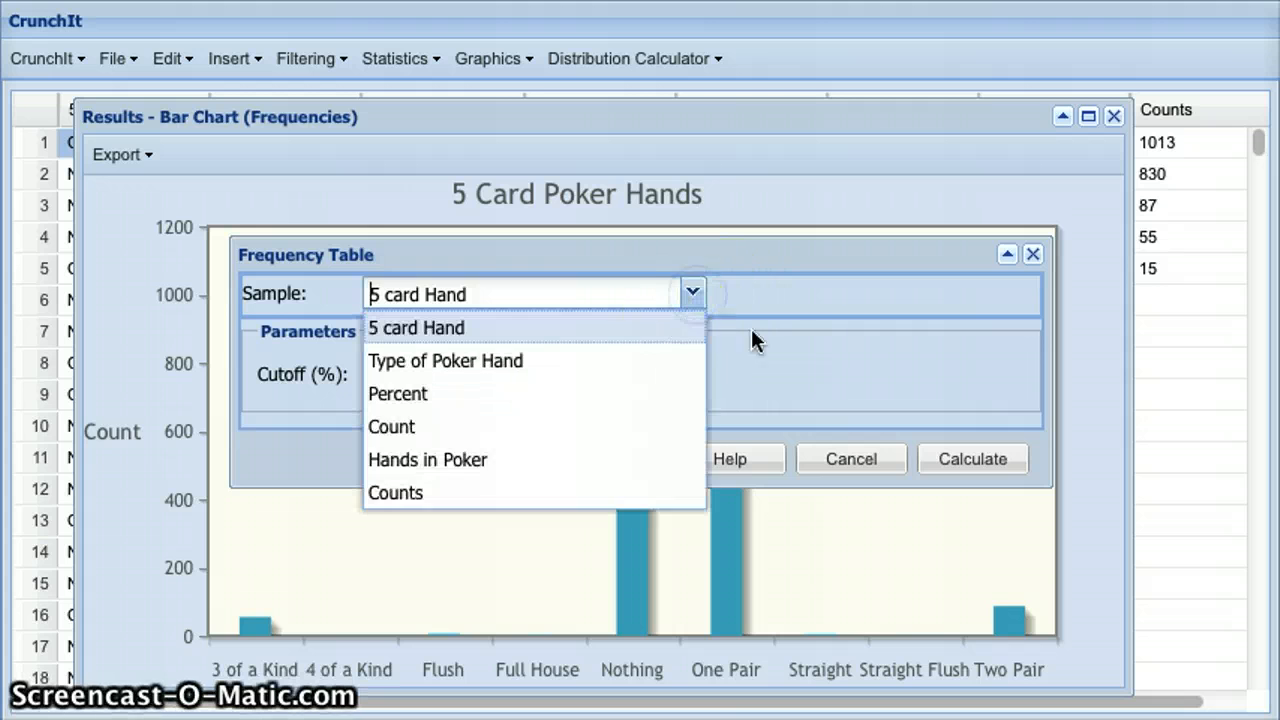
click(786, 350)
click(962, 466)
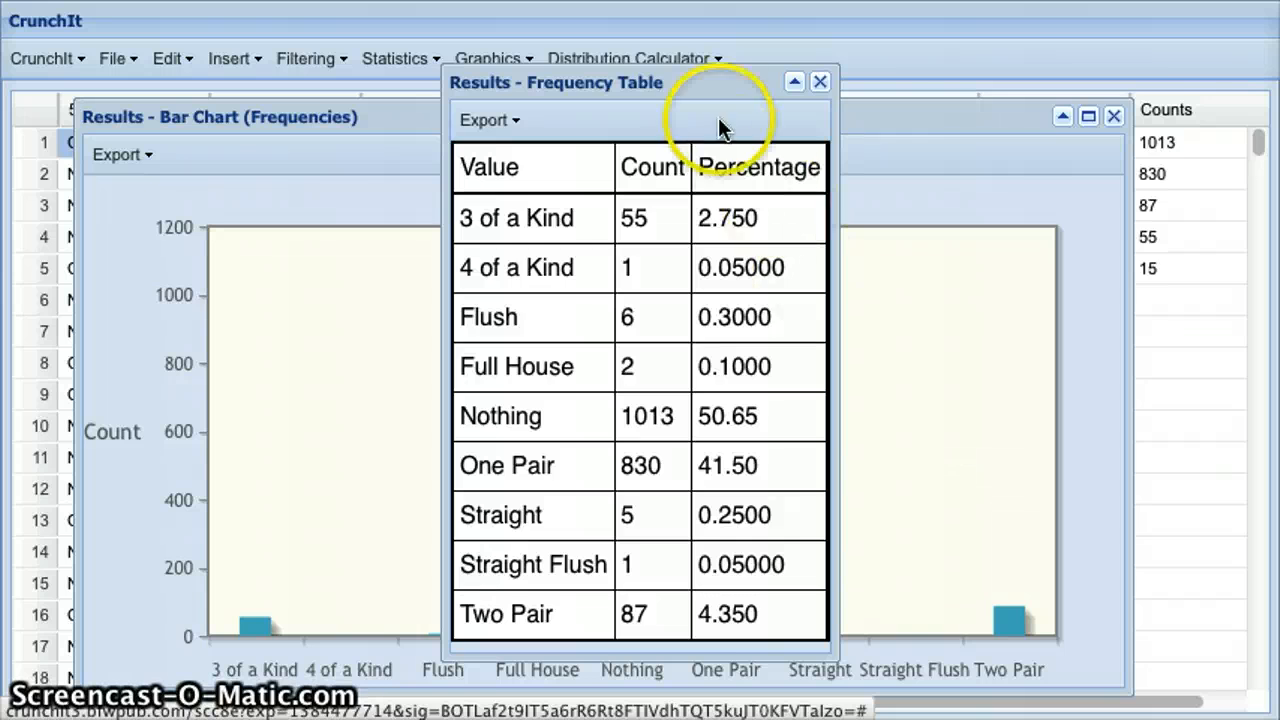
drag(826, 86, 1058, 91)
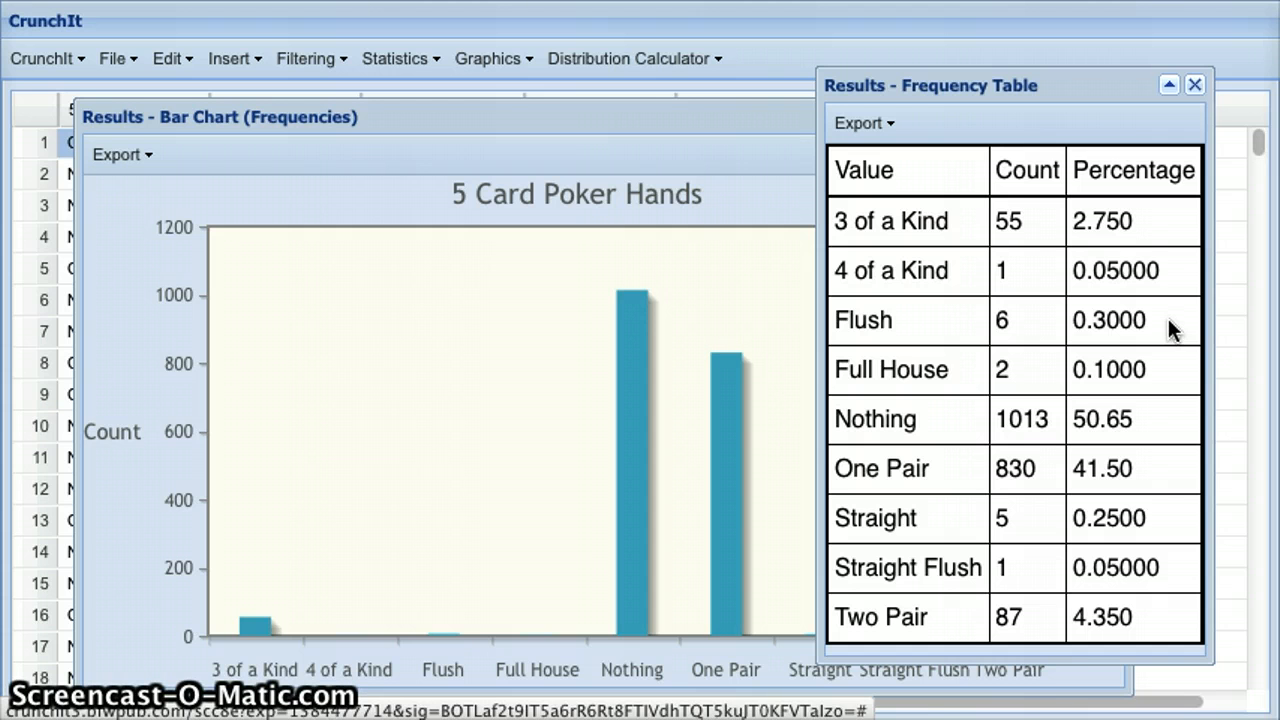
Step: Close the frequency table and the frequency bar chart results
click(1200, 89)
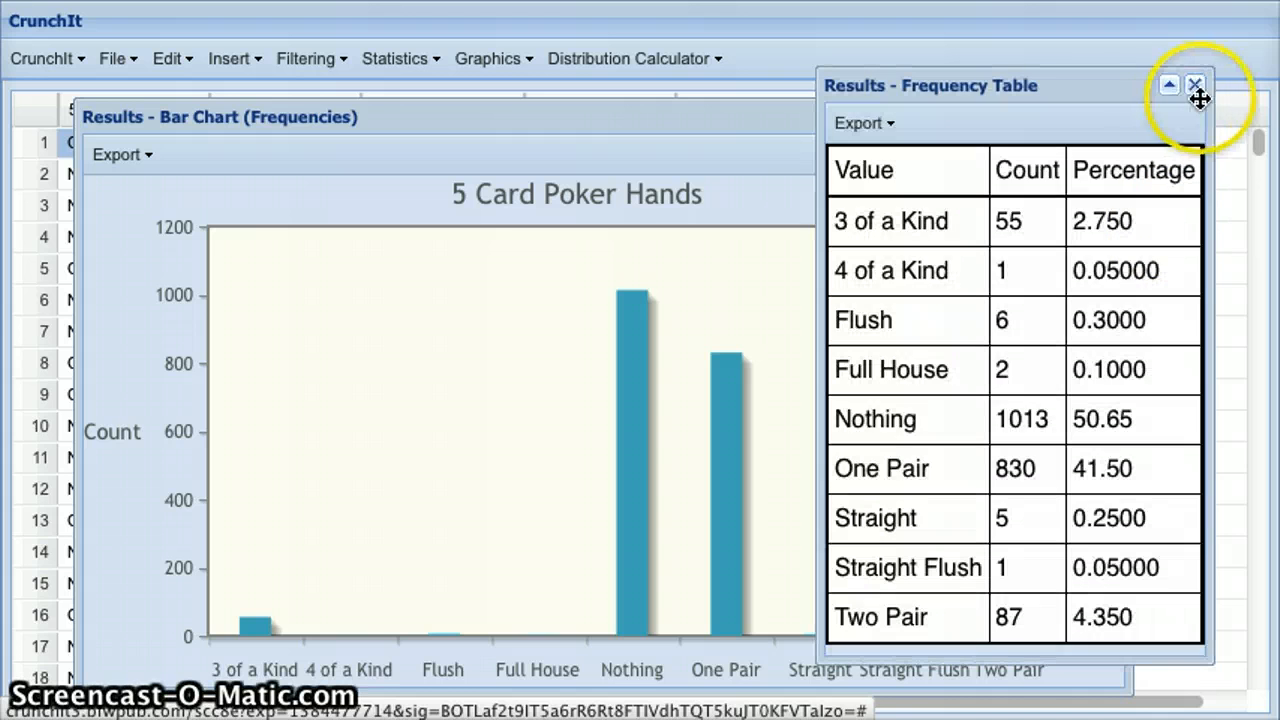
click(1196, 88)
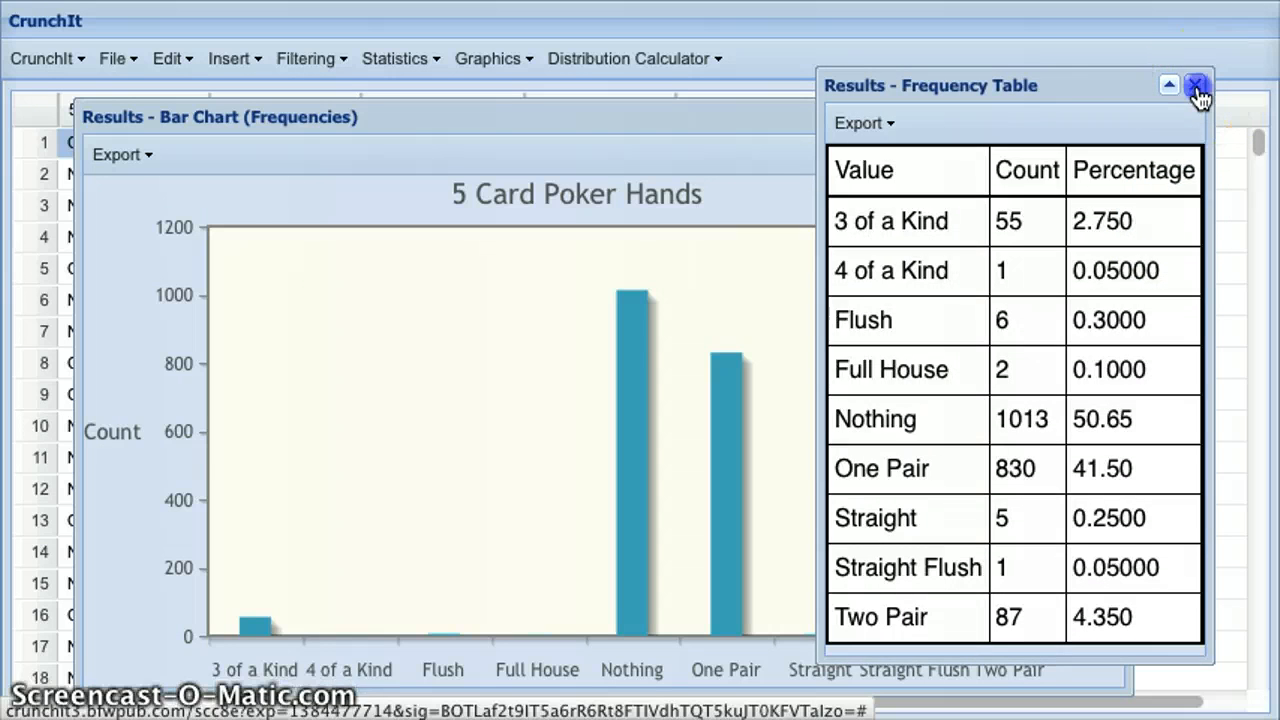
click(1110, 120)
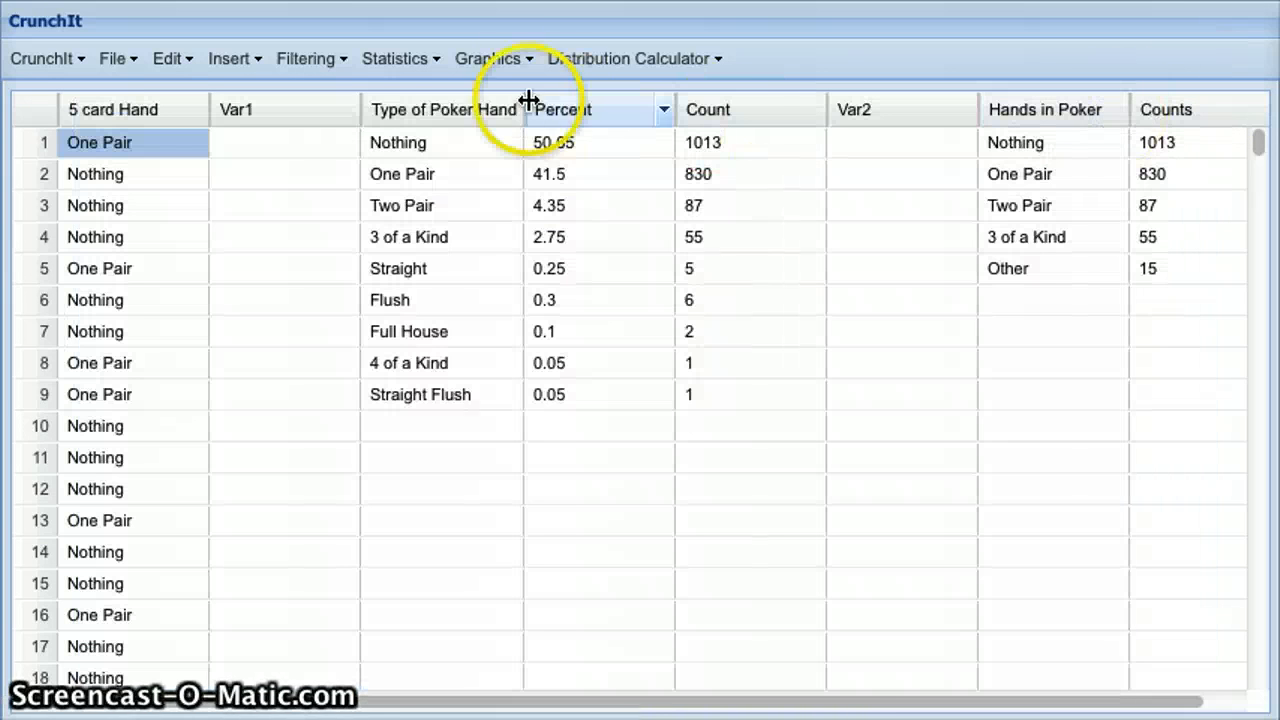
Step: Create a frequency bar chart of 5 card Hand with the cutoff set to .31%, and close the result after viewing
click(515, 60)
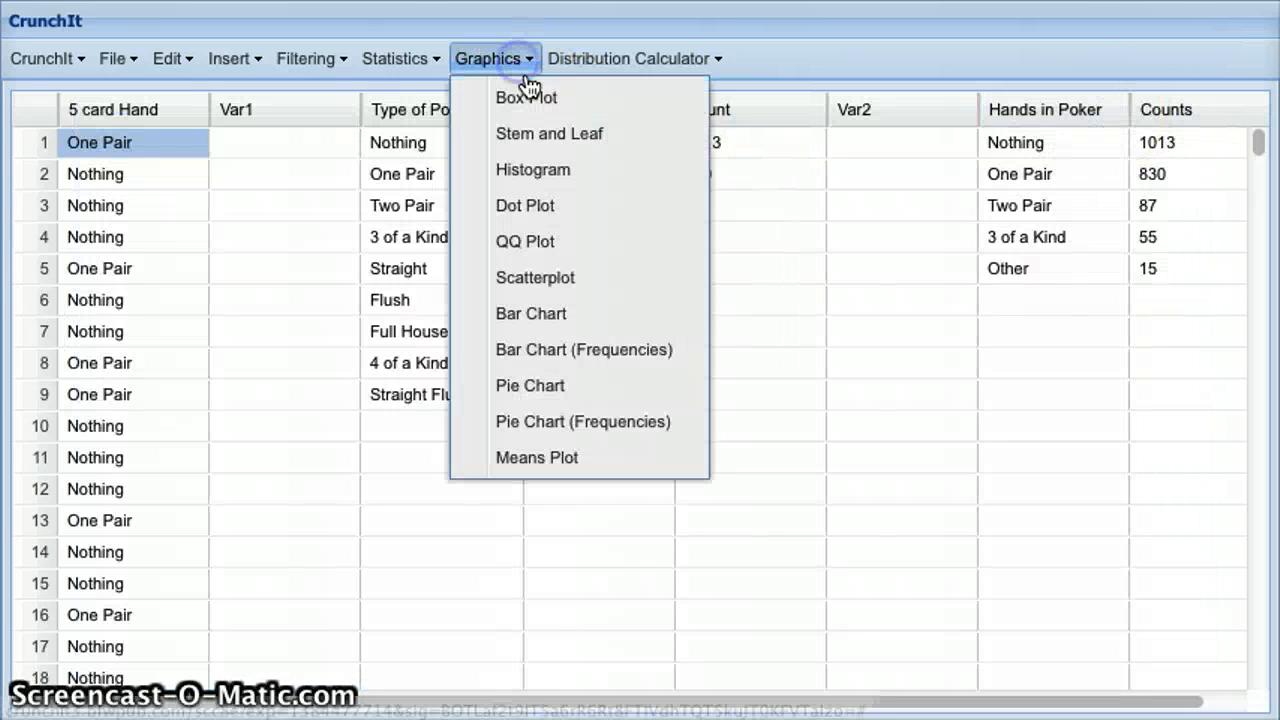
click(659, 352)
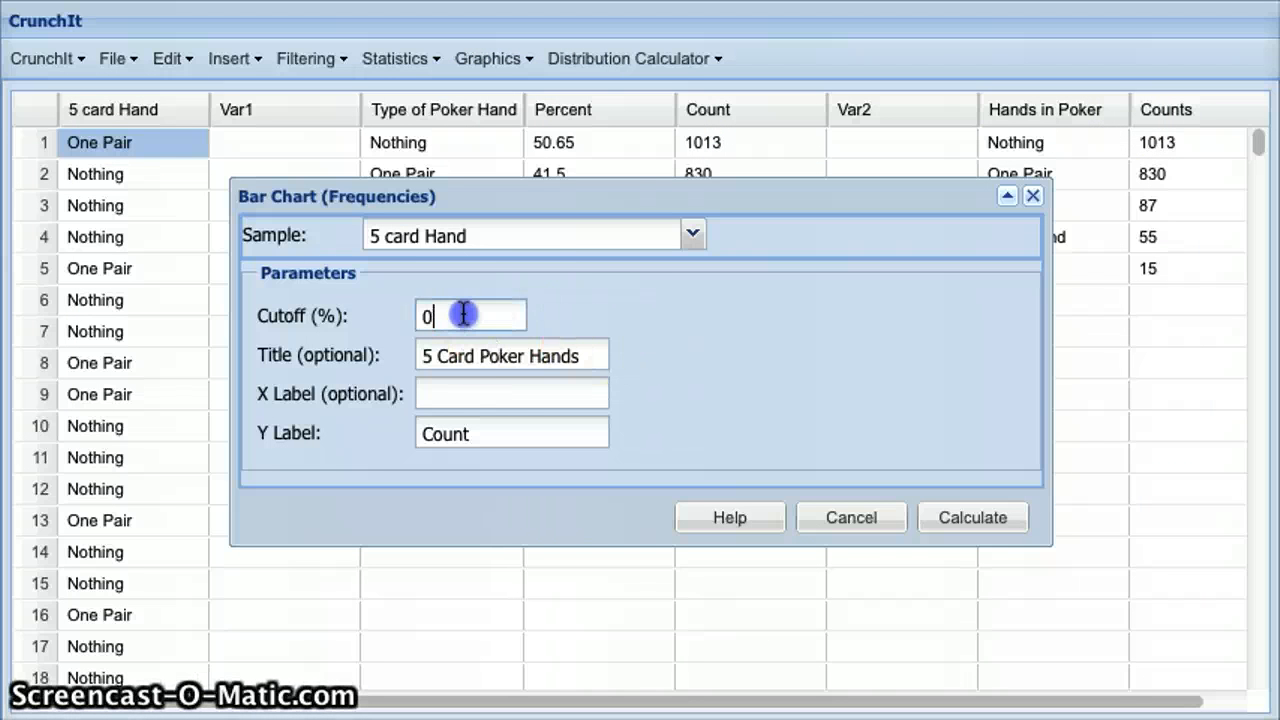
drag(466, 314, 405, 314)
key(BackSpace)
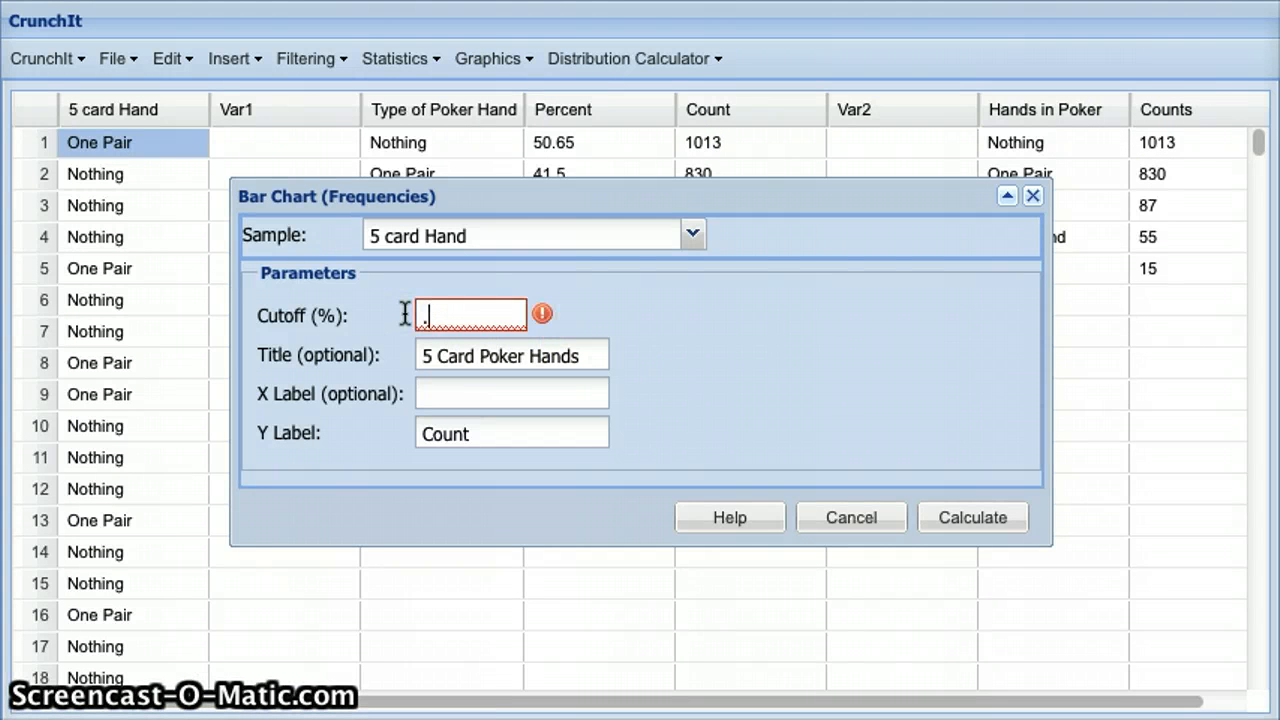
text(.31)
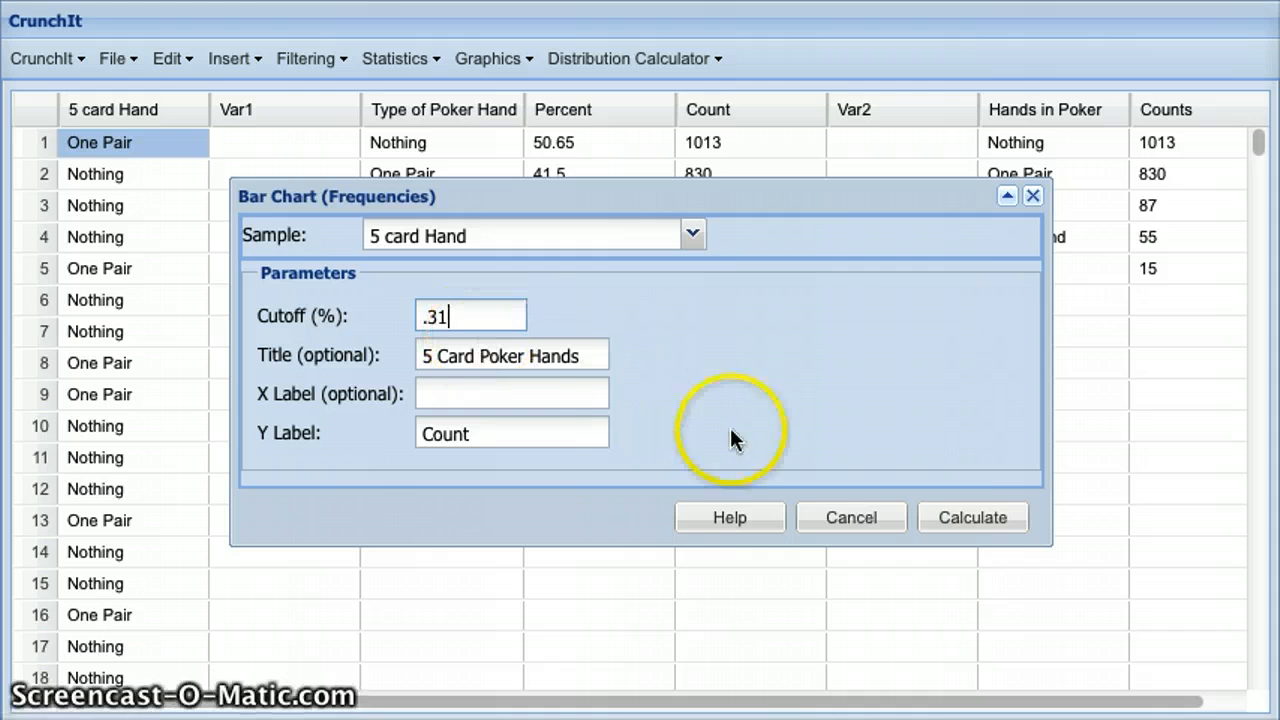
click(958, 522)
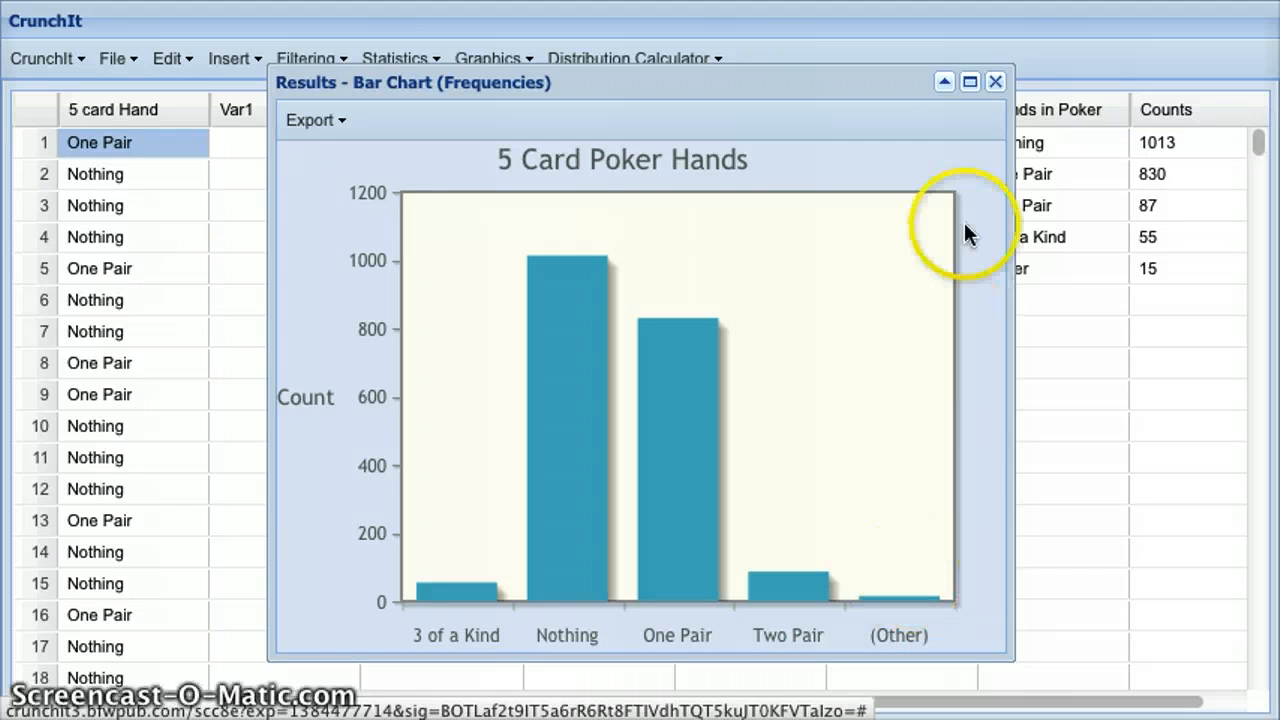
click(995, 82)
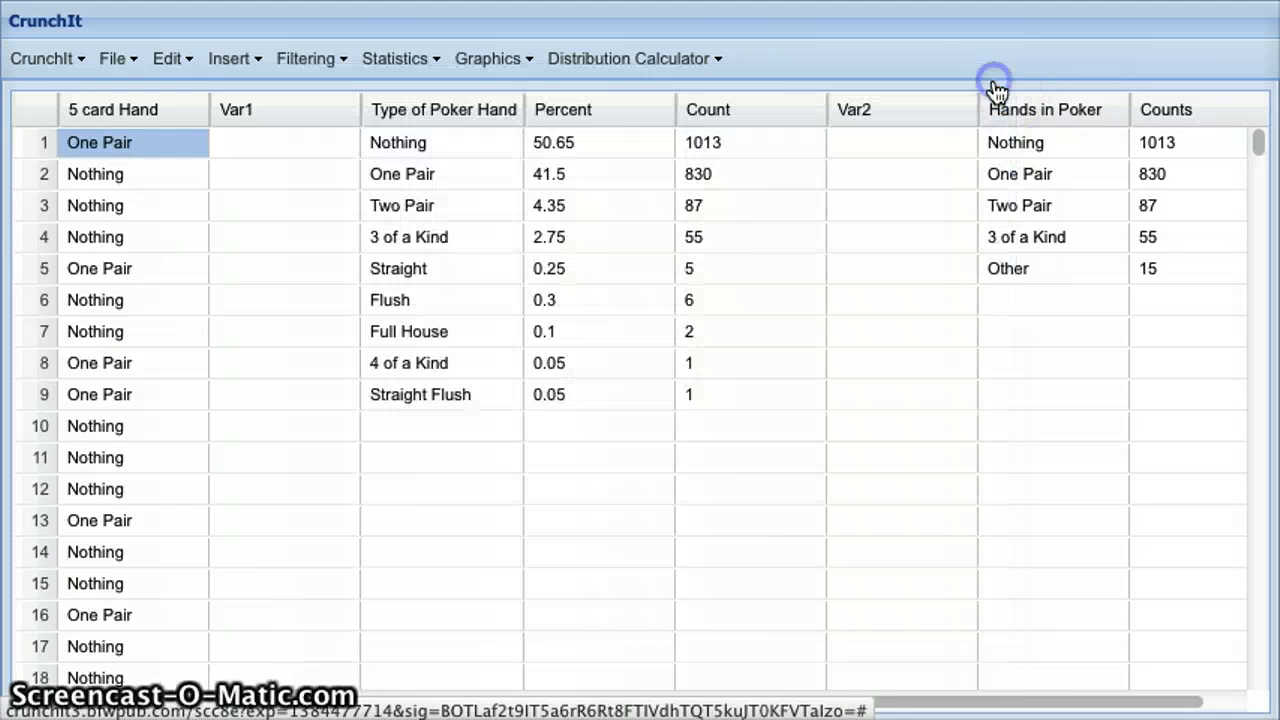
Step: Create a frequency pie chart of 5 card Hand titled 5 Card Poker Hands with a .31% cutoff, and close the result after viewing
click(500, 66)
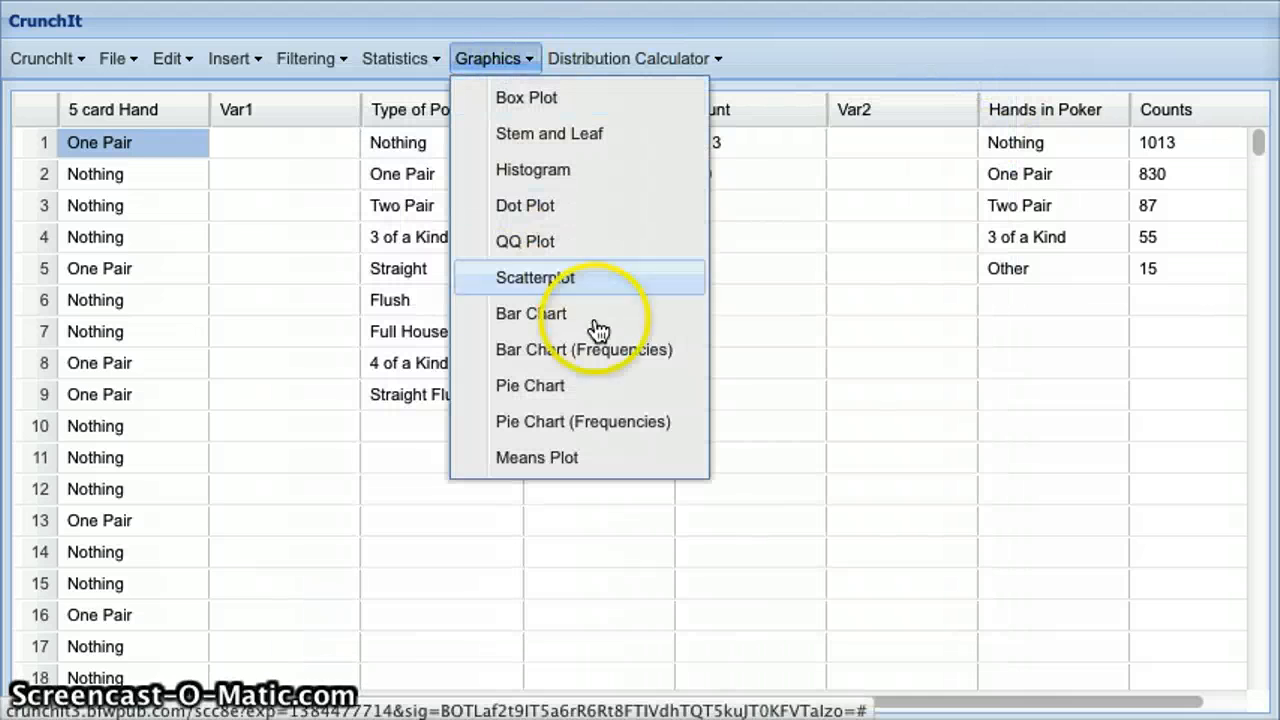
click(628, 434)
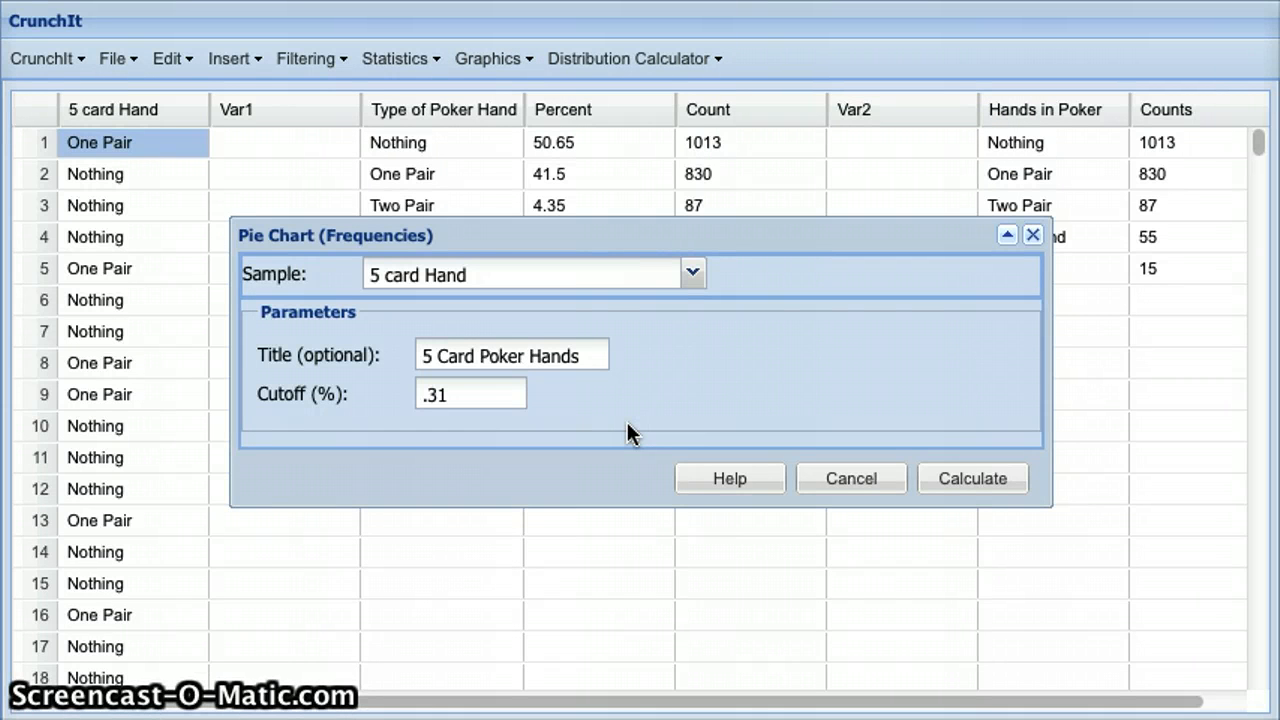
click(600, 357)
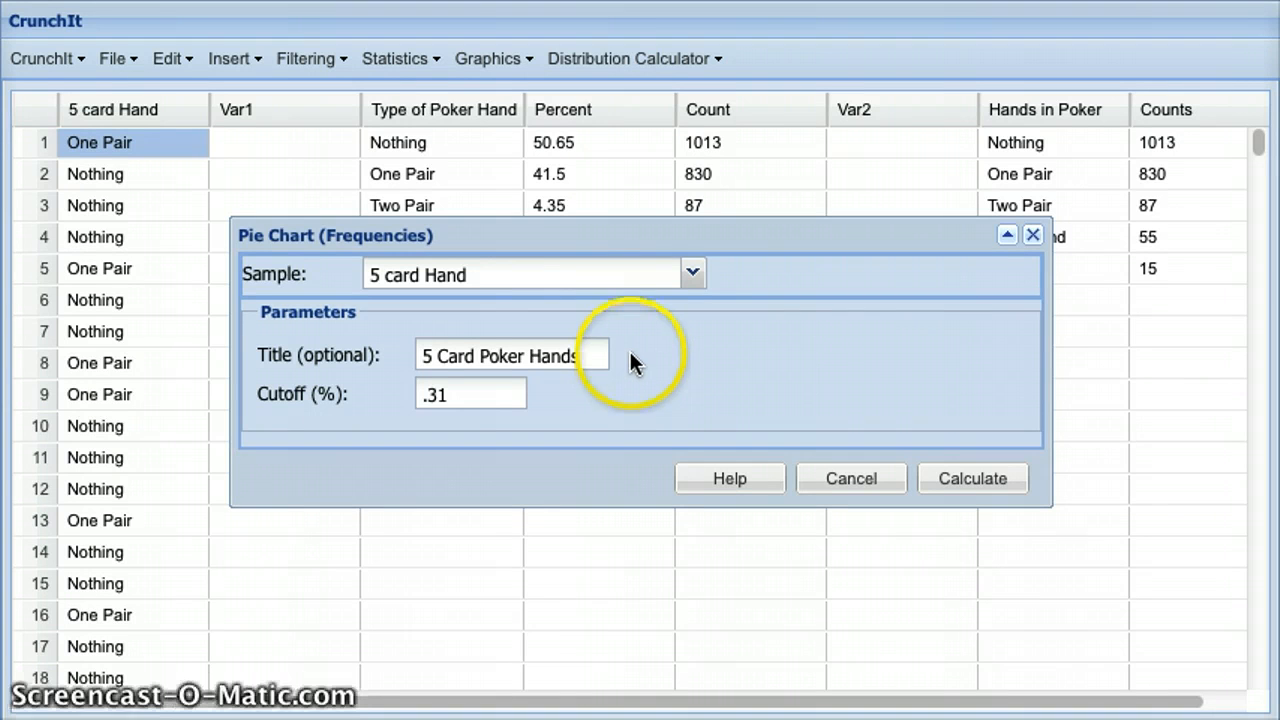
click(485, 276)
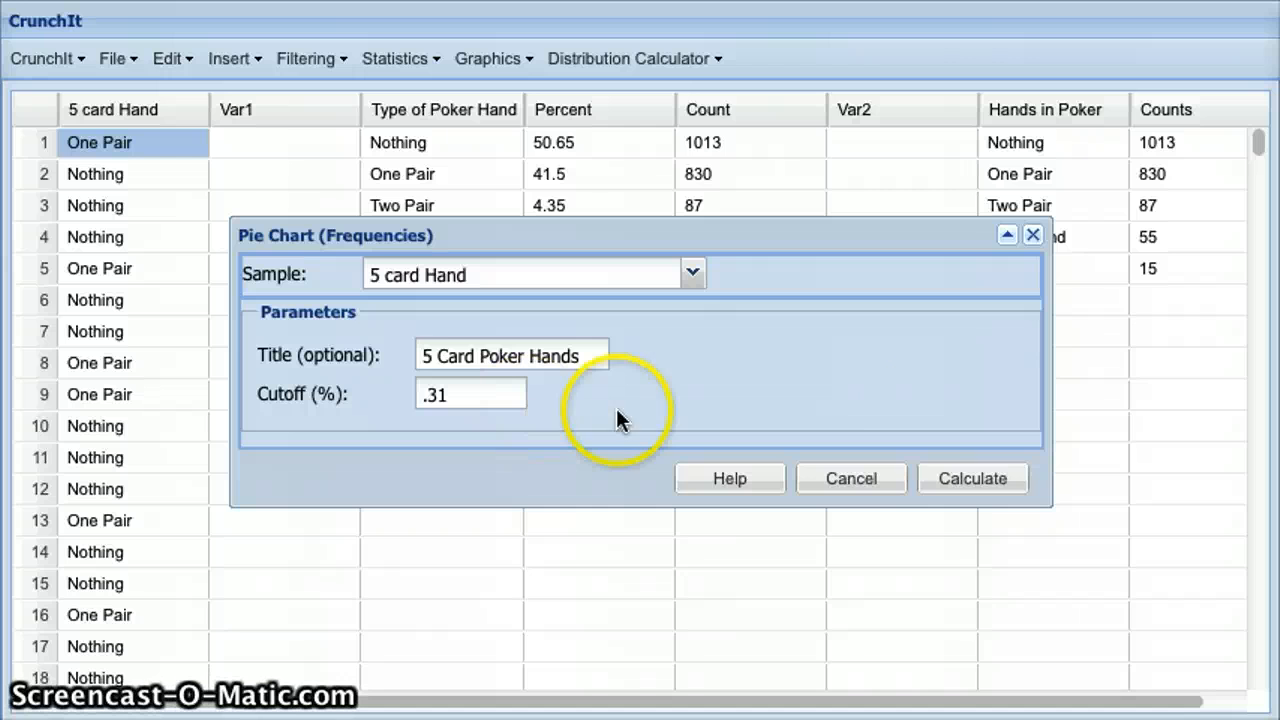
click(958, 481)
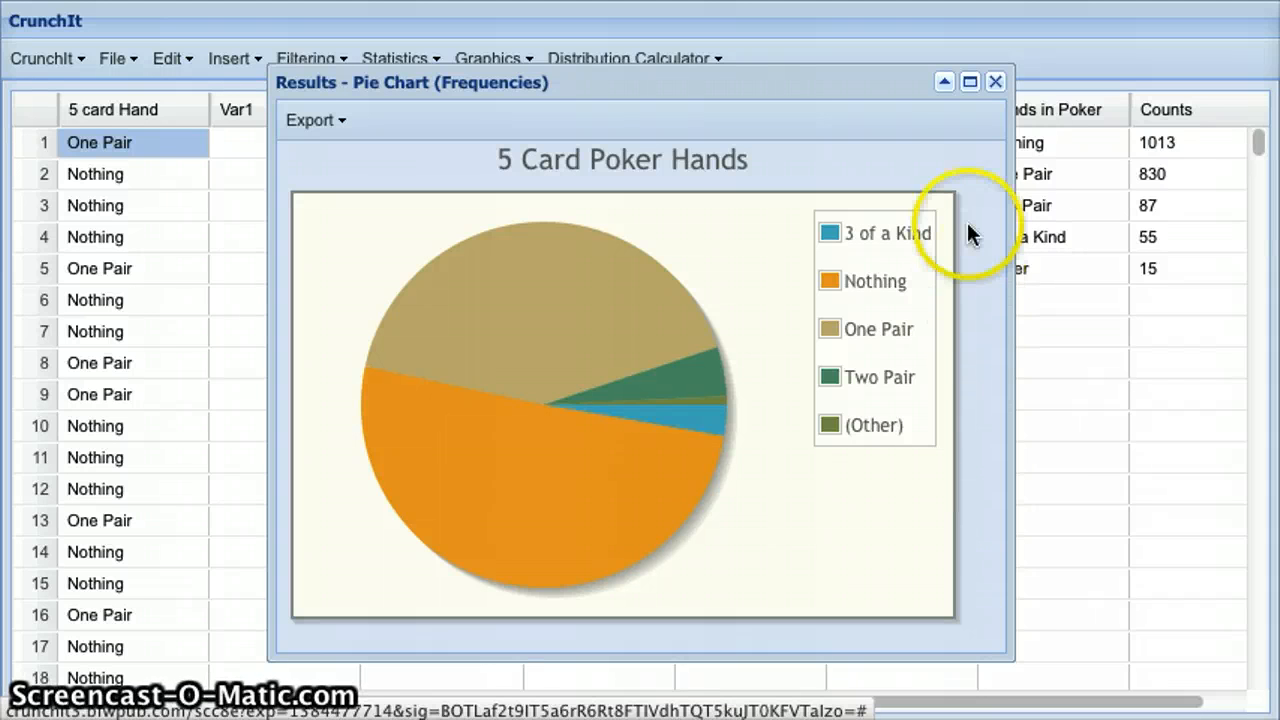
click(995, 82)
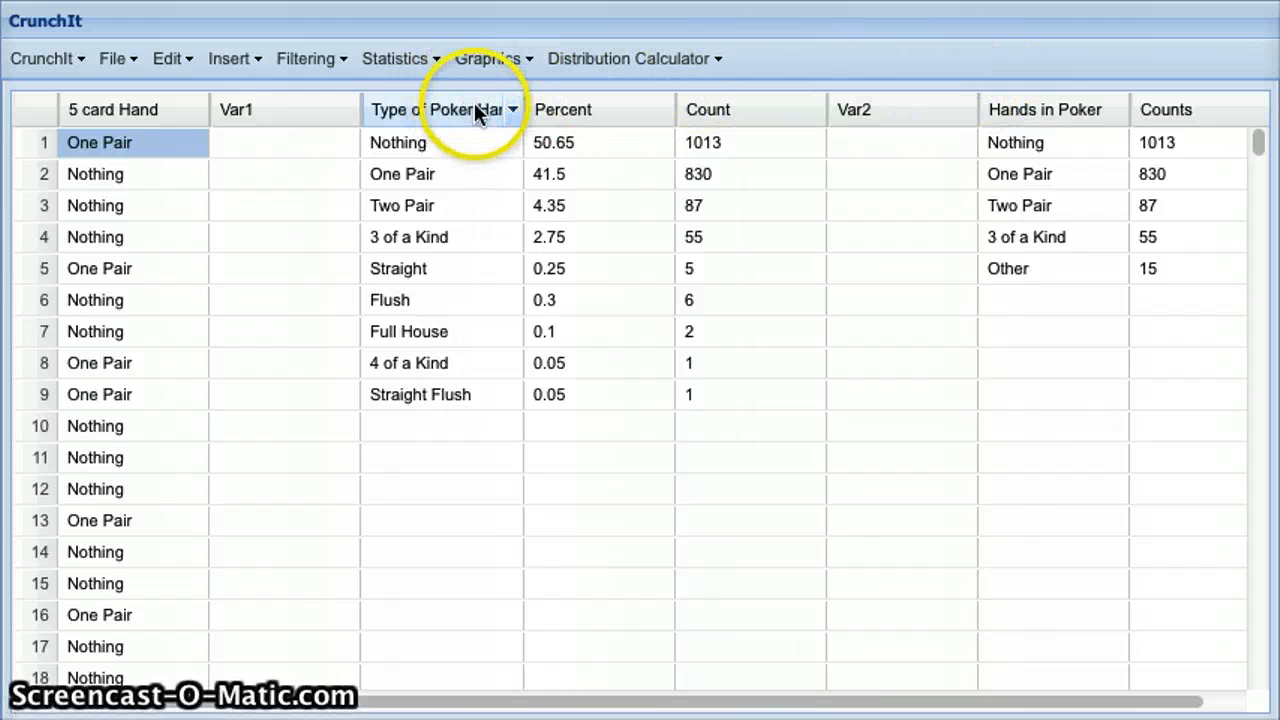
Step: Create a bar chart from summary data with Type of Poker Hand as labels and Percent as heights, titled 5 Card Poker Hands
click(489, 62)
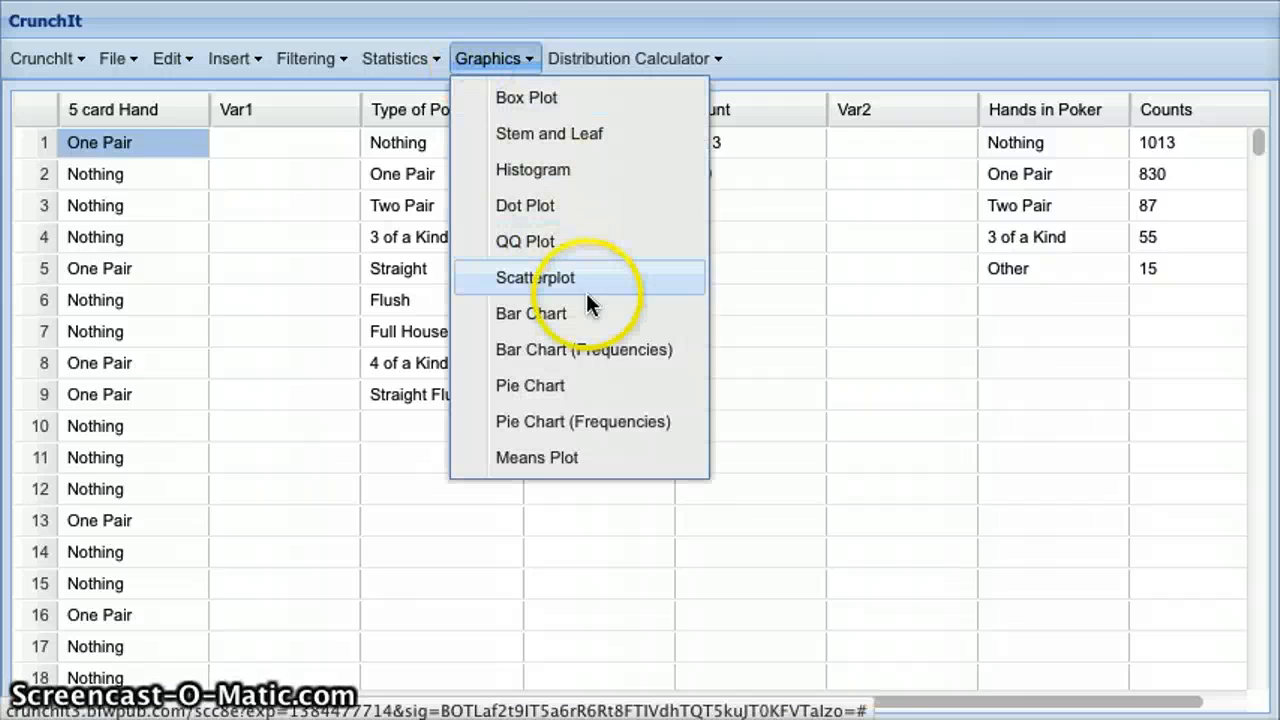
click(594, 324)
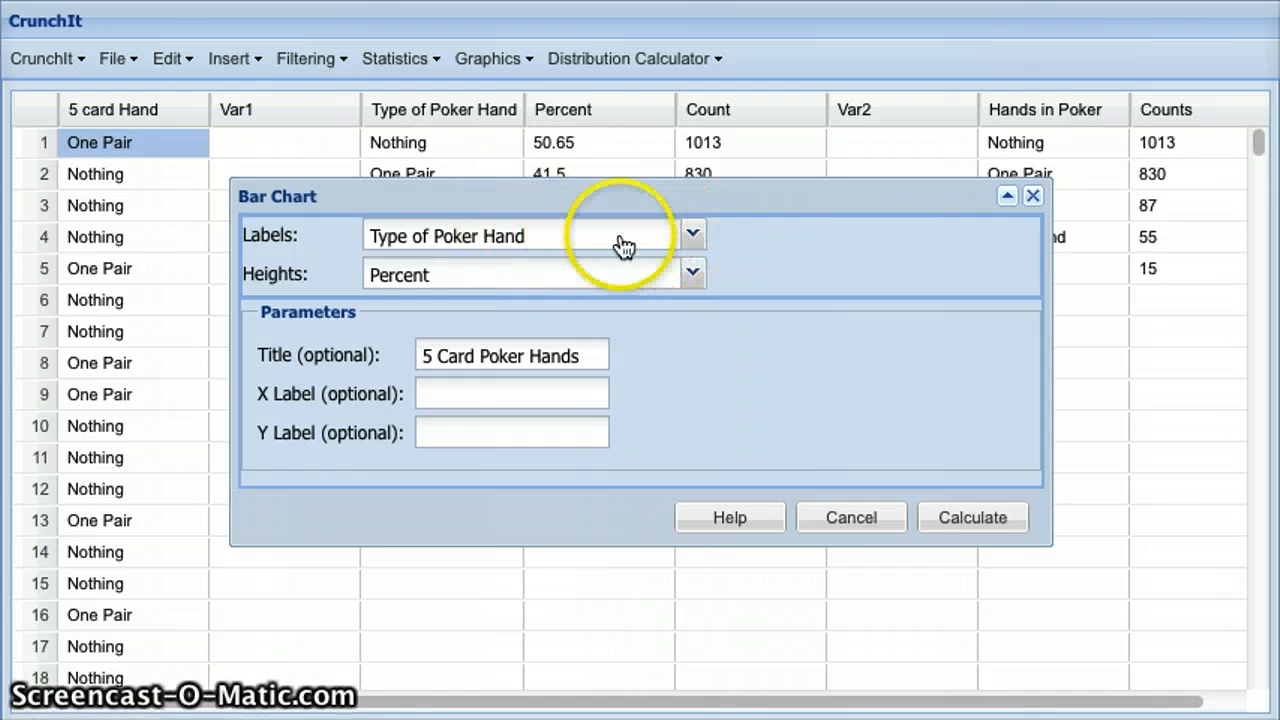
click(692, 272)
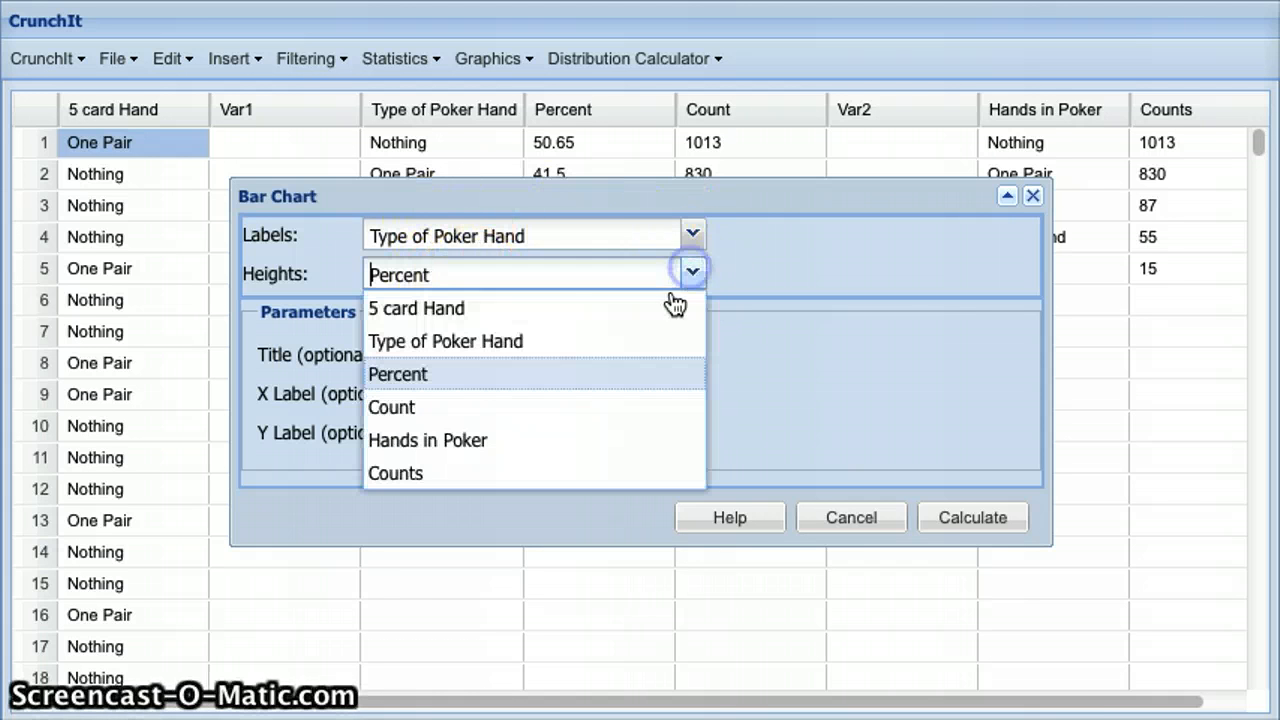
click(510, 390)
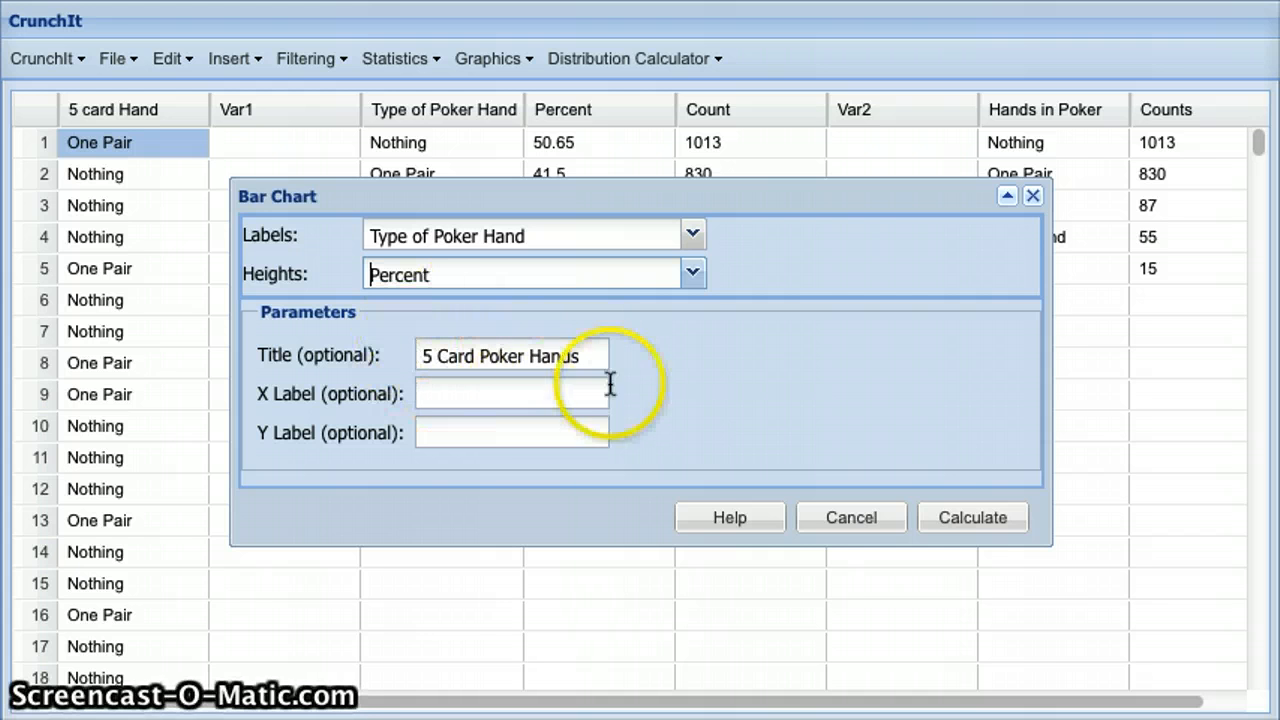
click(974, 520)
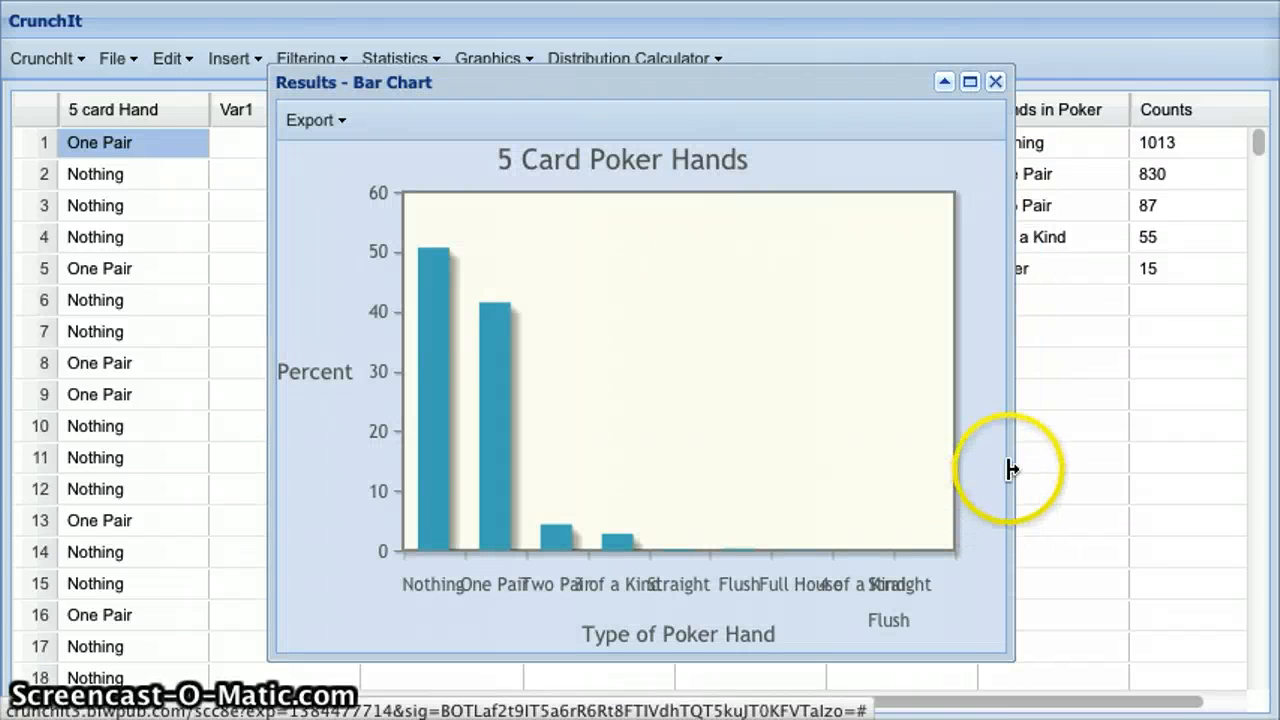
Step: Widen and reposition the Percent bar chart's results window to view its labels, and close it
drag(1007, 471, 1243, 421)
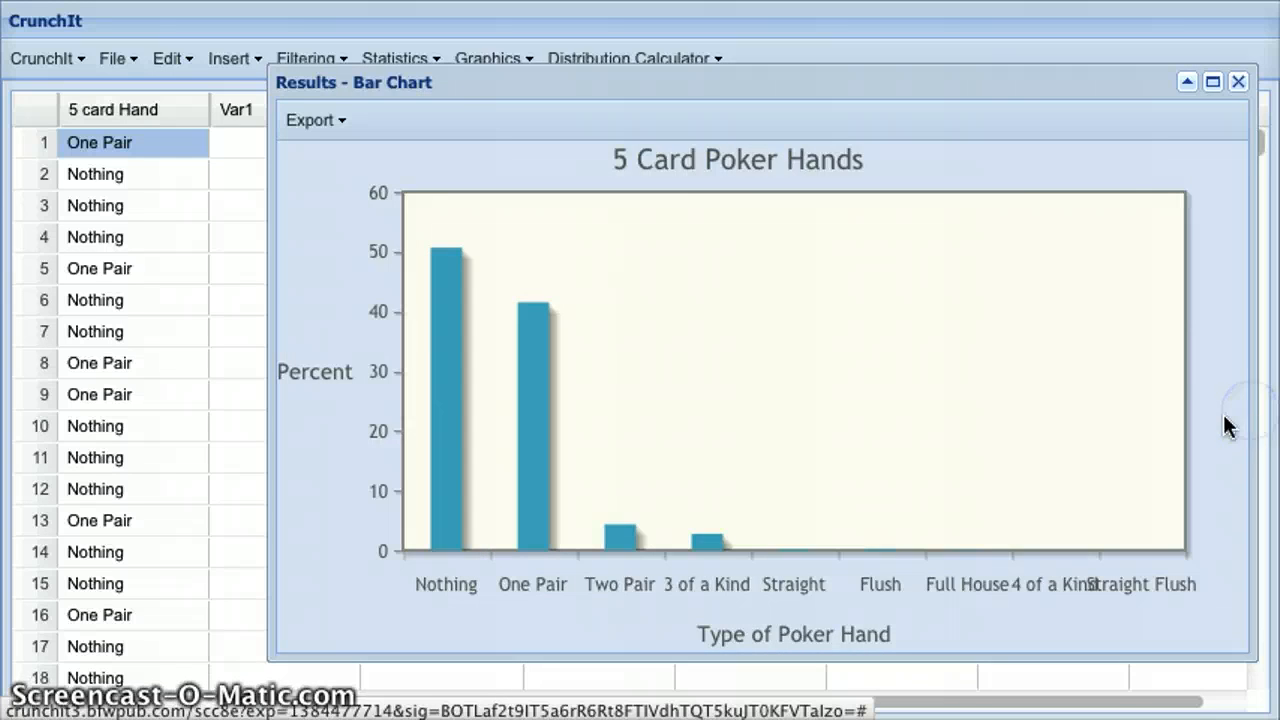
drag(1031, 91, 946, 106)
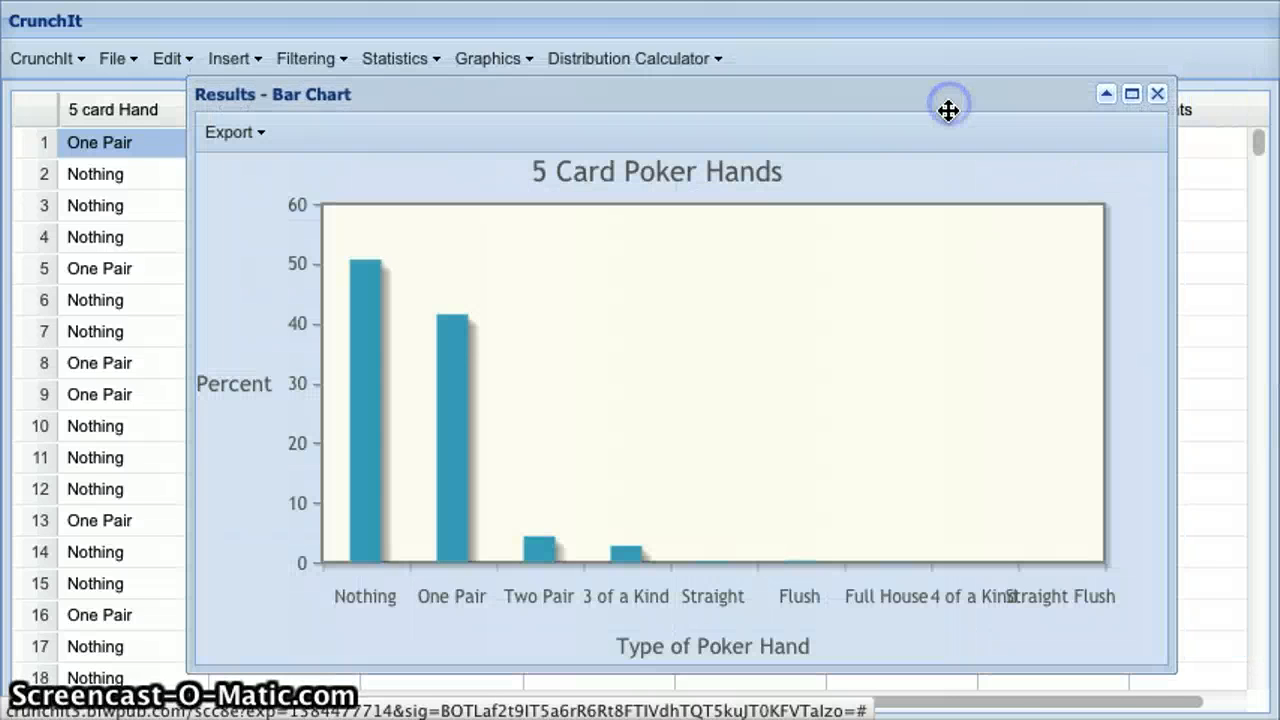
click(1163, 88)
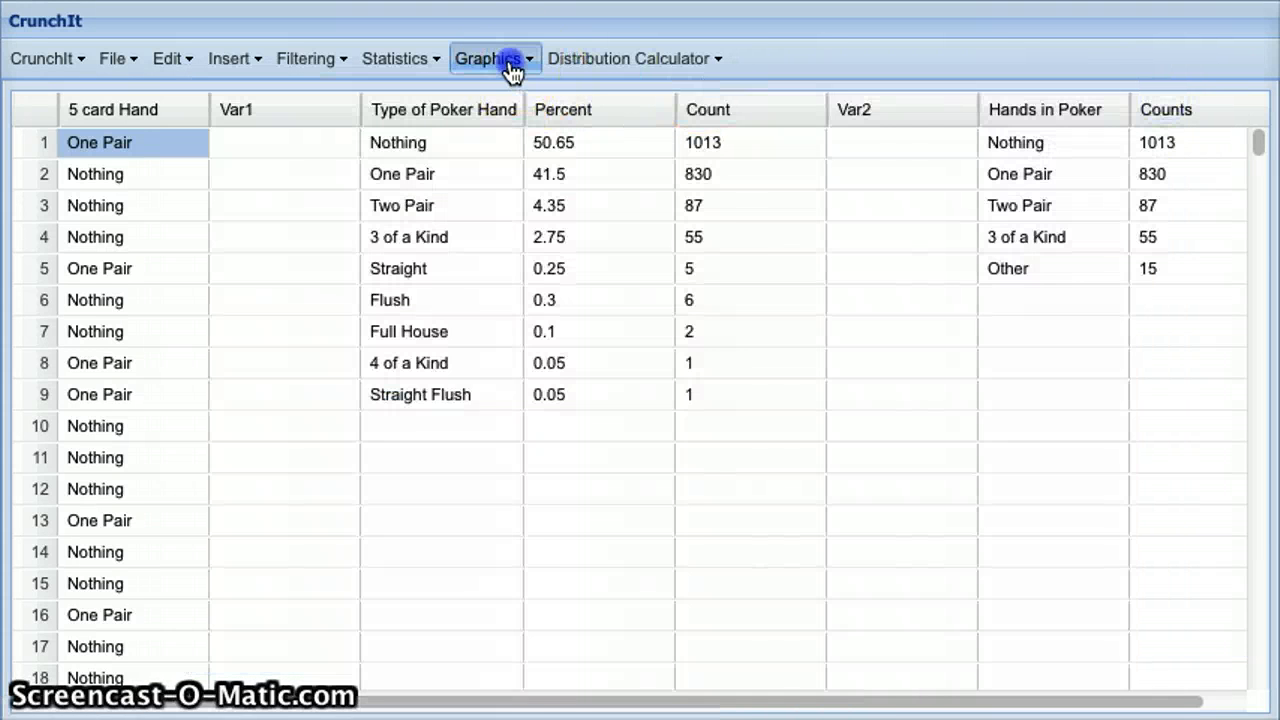
Step: Create a pie chart titled 5 Card Poker Hands with Type of Poker Hand as labels and Count as sizes, and close the result after viewing
click(516, 70)
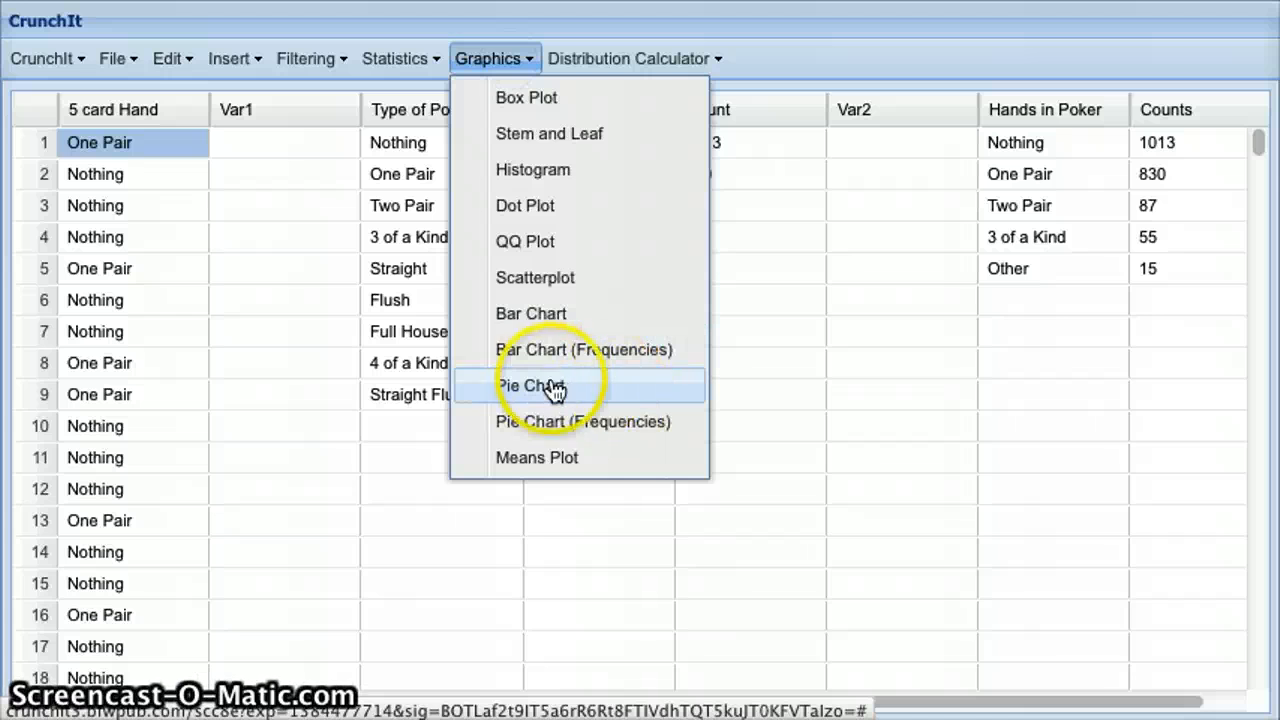
click(607, 388)
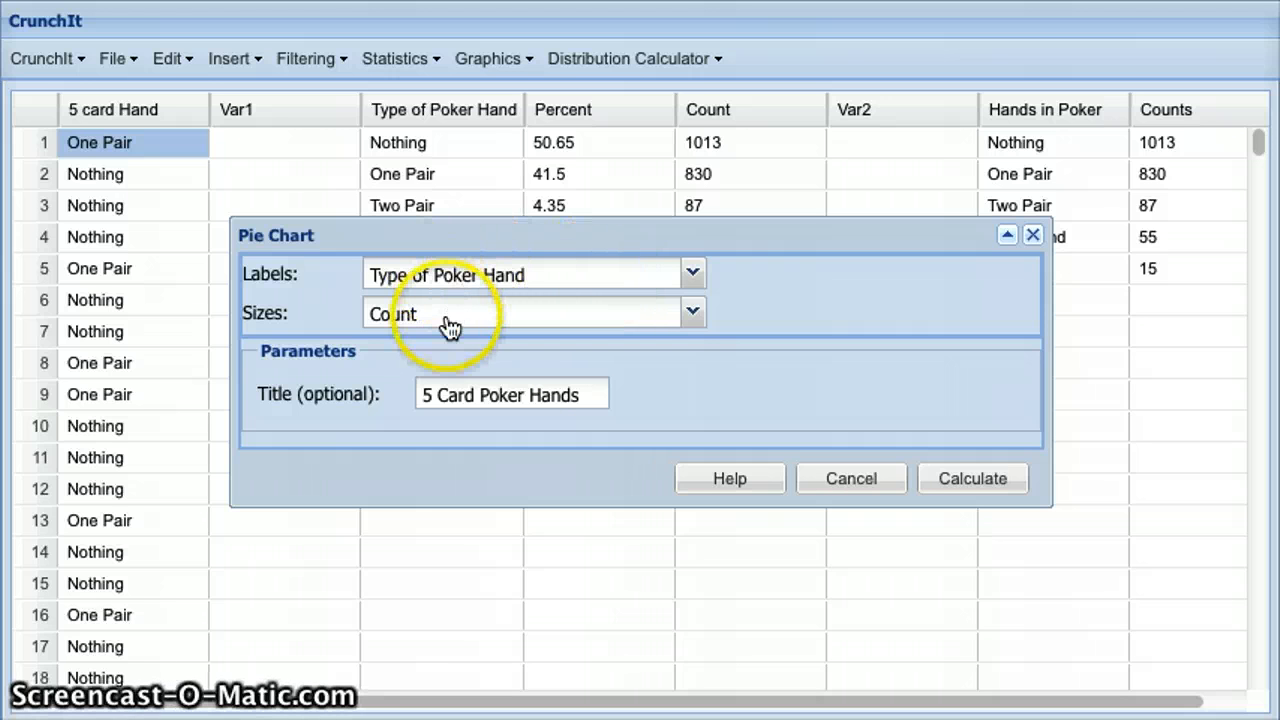
click(692, 311)
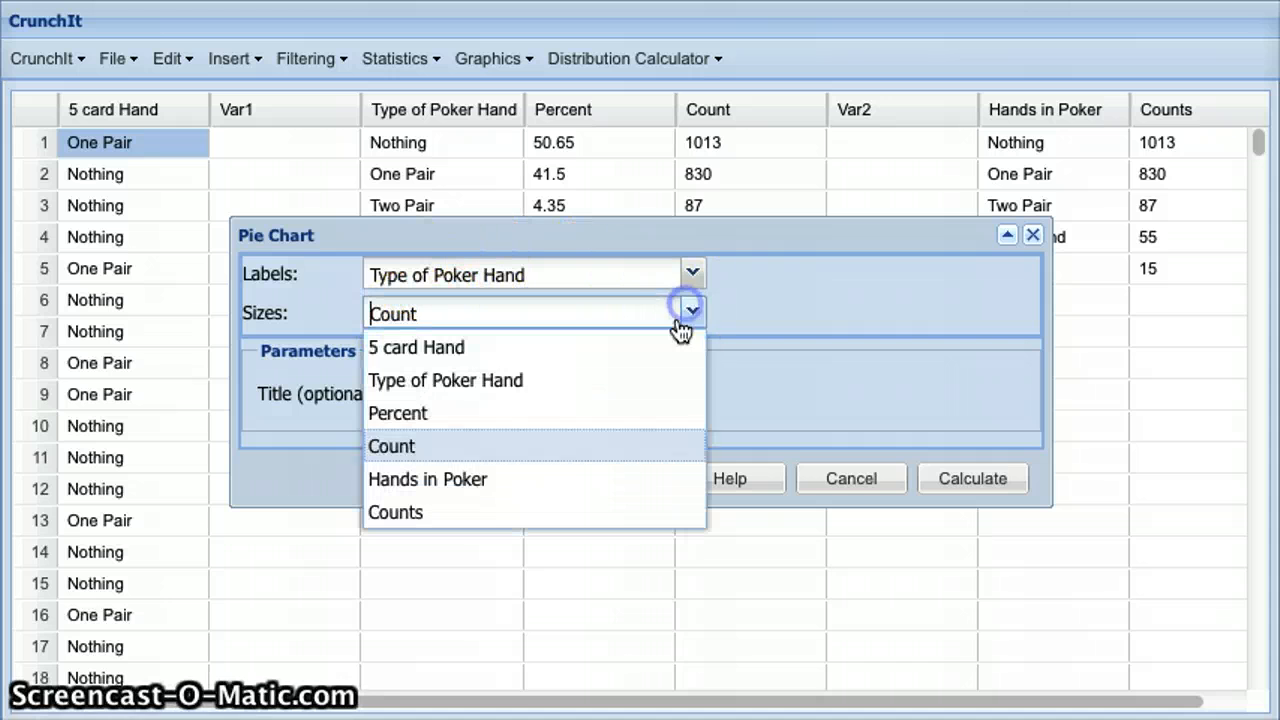
click(615, 449)
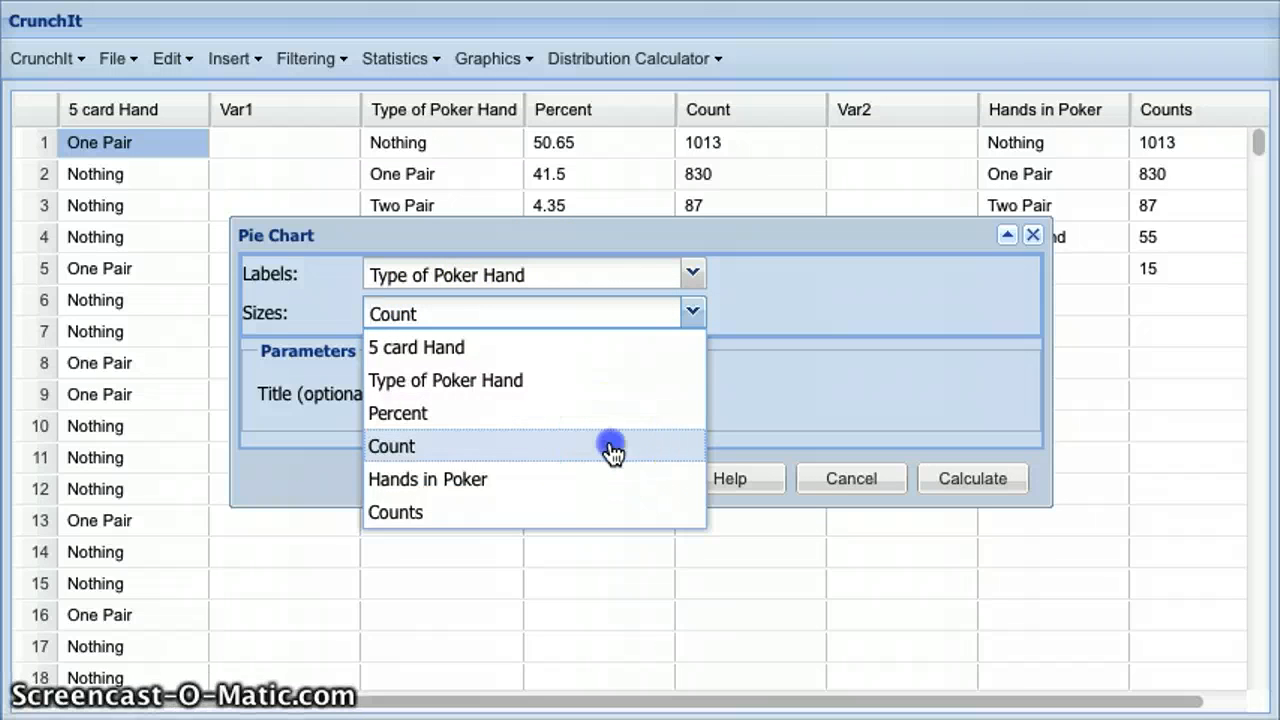
click(978, 484)
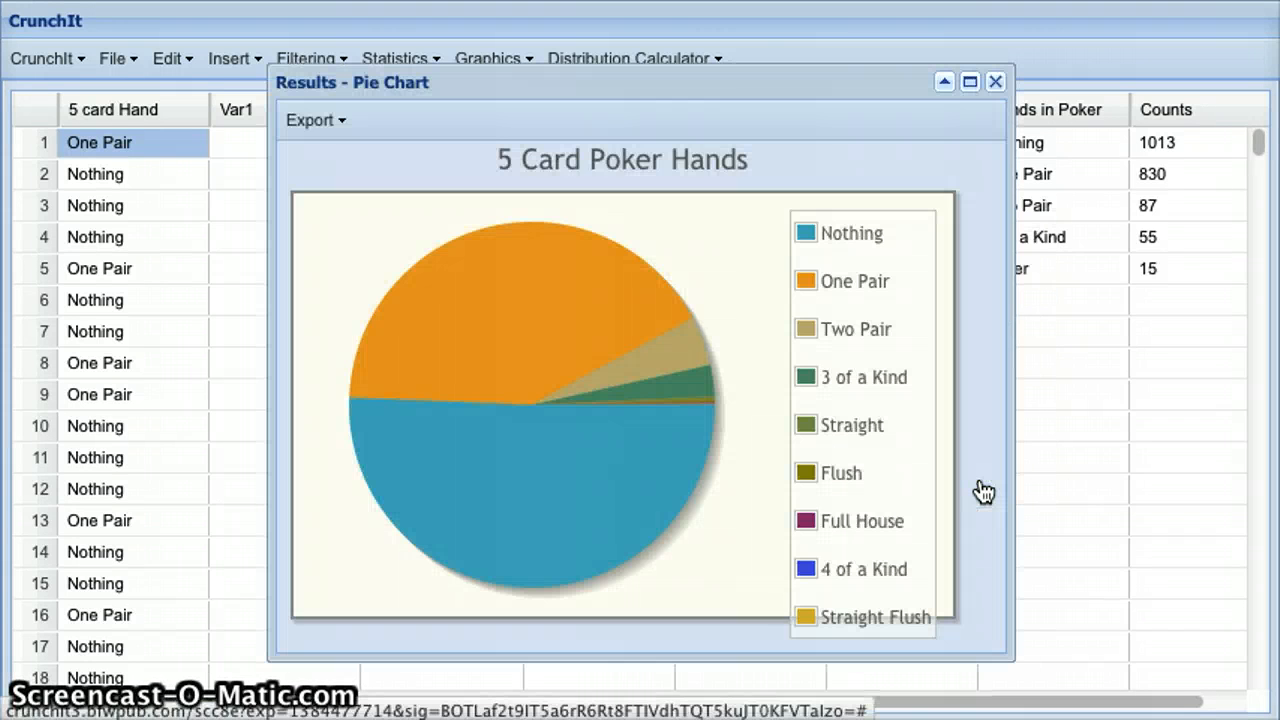
drag(948, 662, 933, 683)
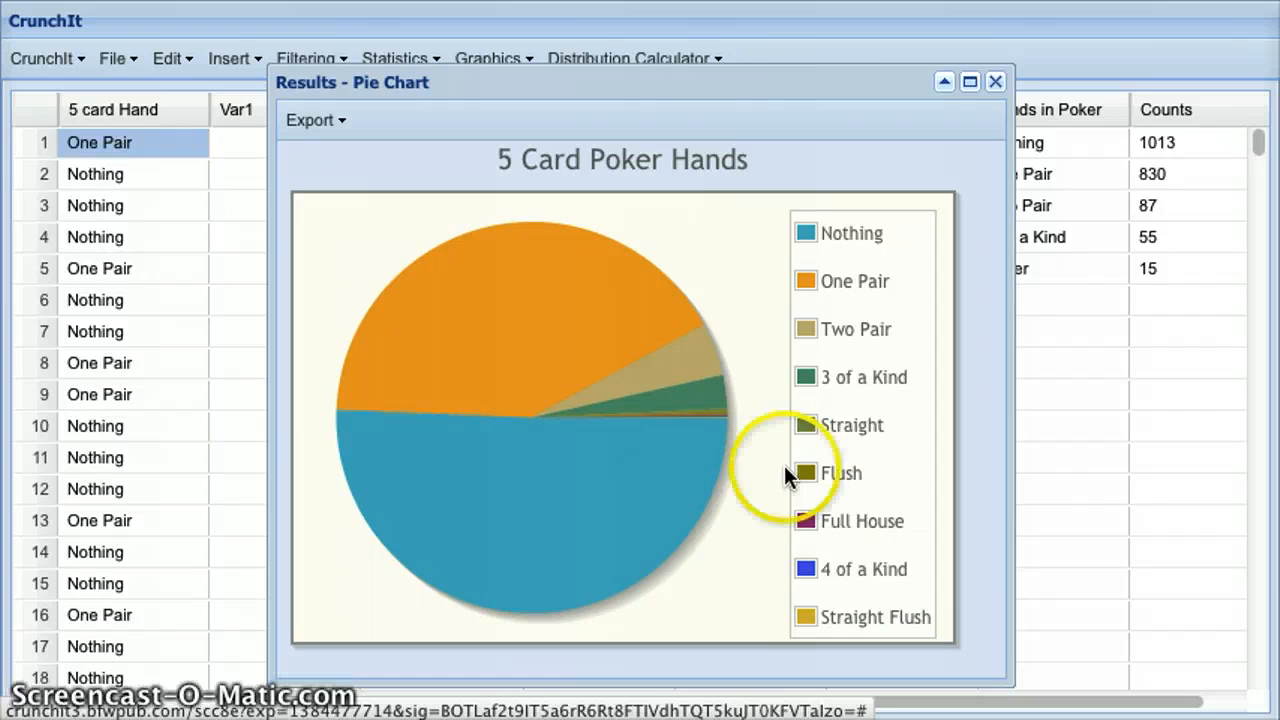
click(995, 83)
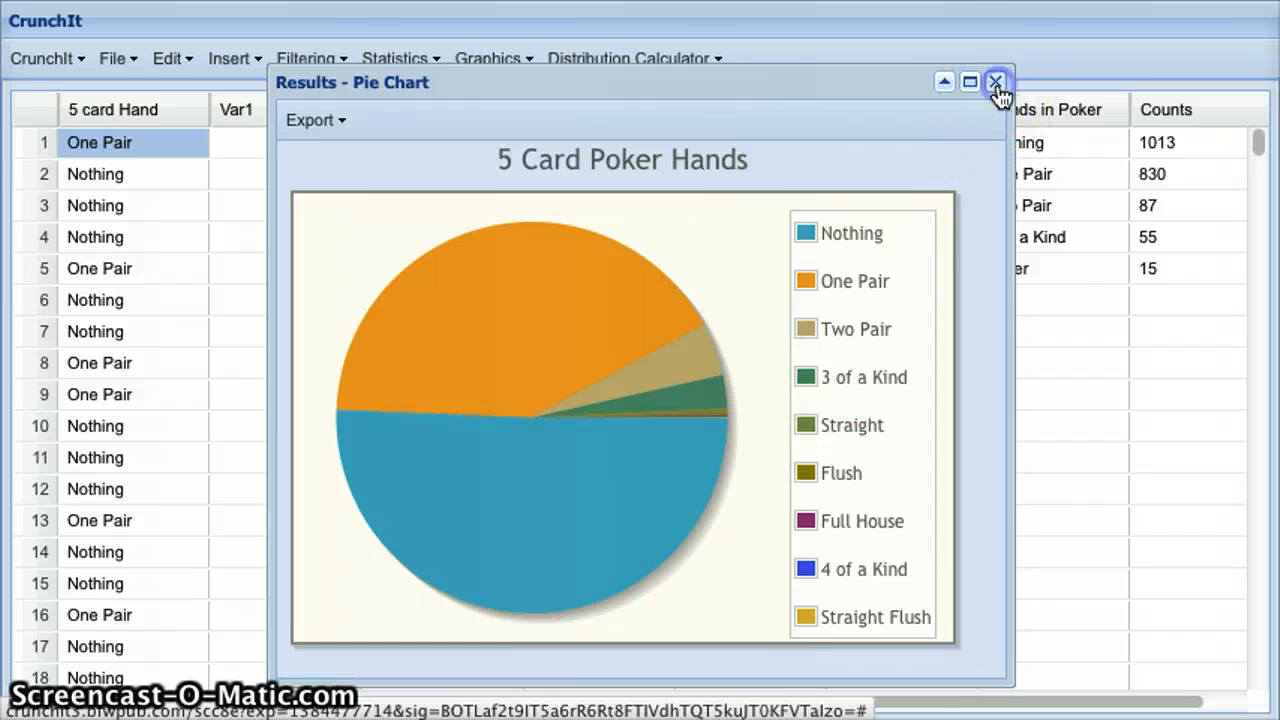